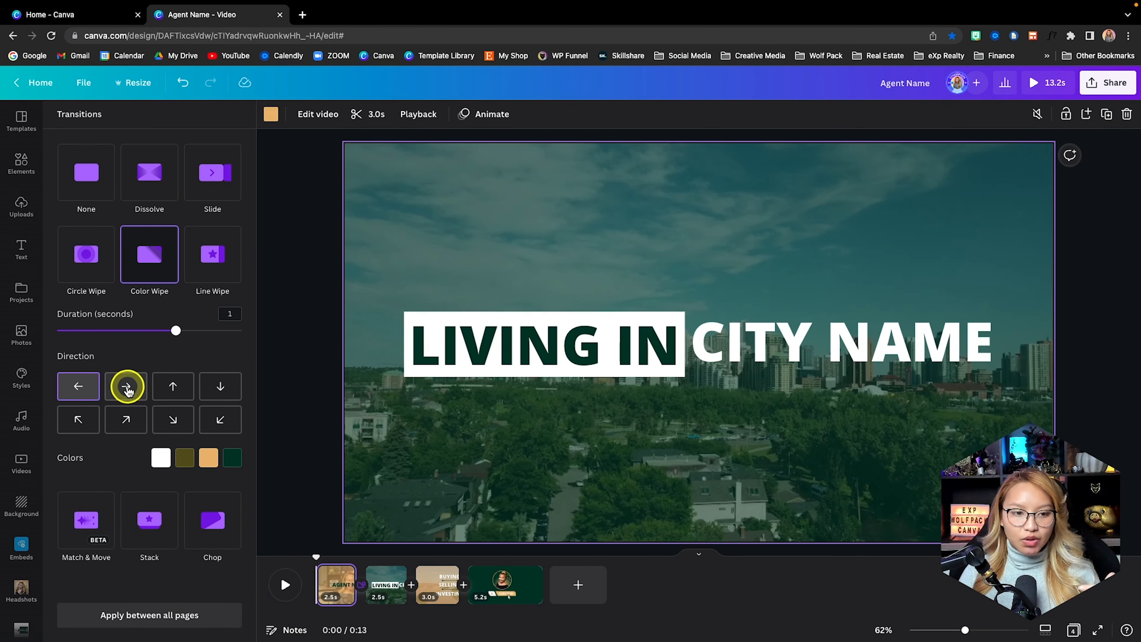
# - Set the Color Wipe between the first two pages to wipe rightward over 0.5 seconds and preview it
pyautogui.click(127, 387)
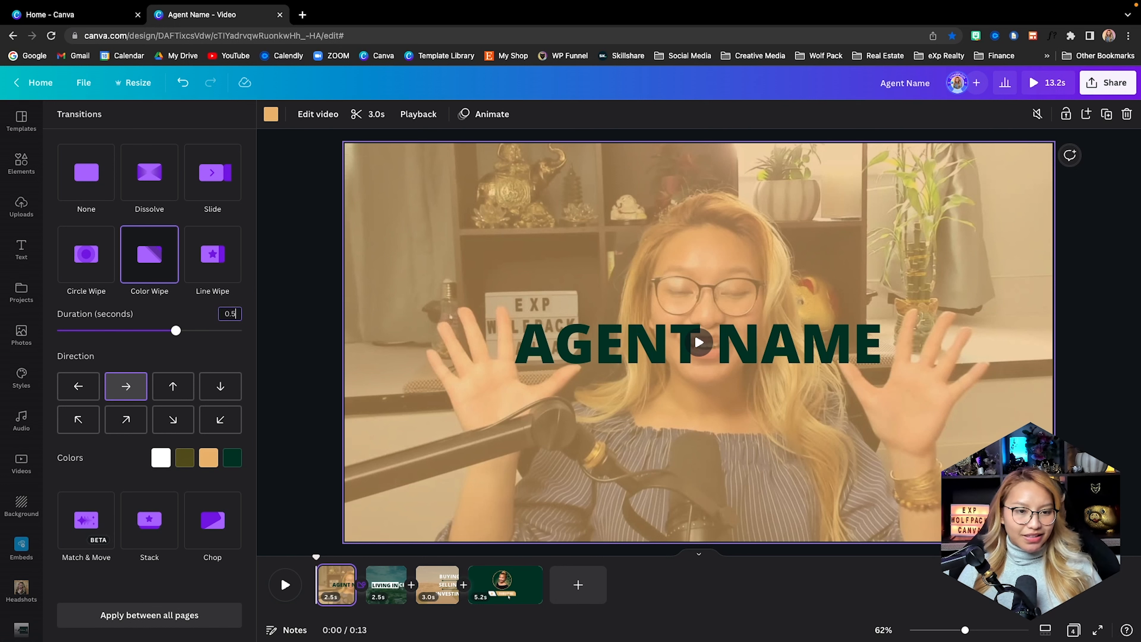
pyautogui.click(285, 585)
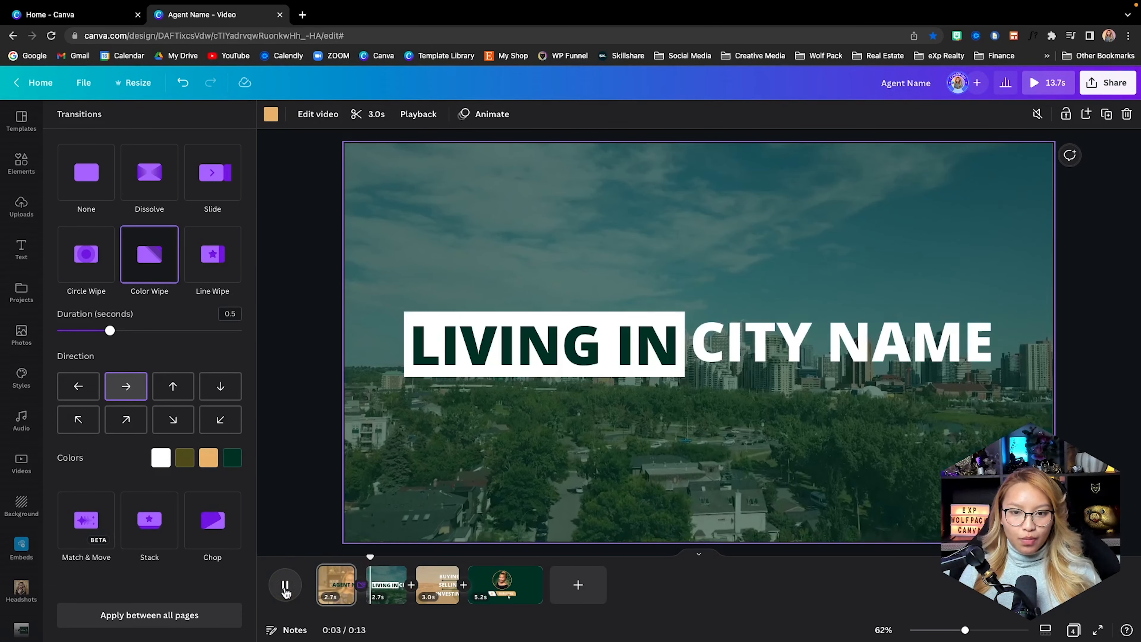
pyautogui.click(285, 585)
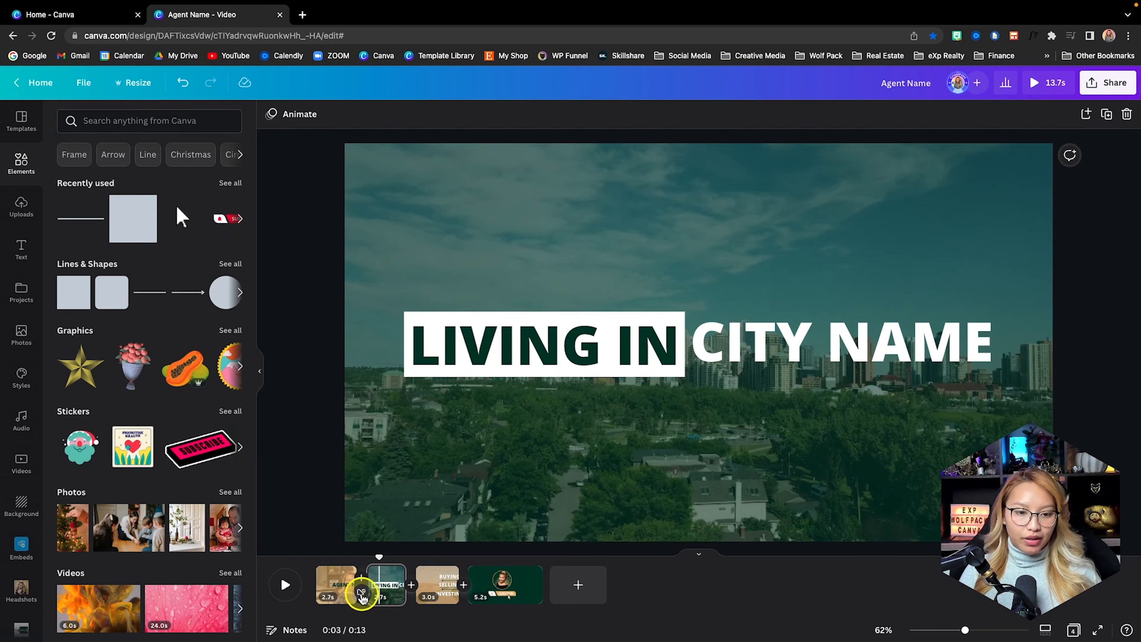
# - Set the Color Wipe's duration to 1 second and shorten the AGENT NAME page to 2.0 seconds
pyautogui.click(362, 585)
pyautogui.click(238, 315)
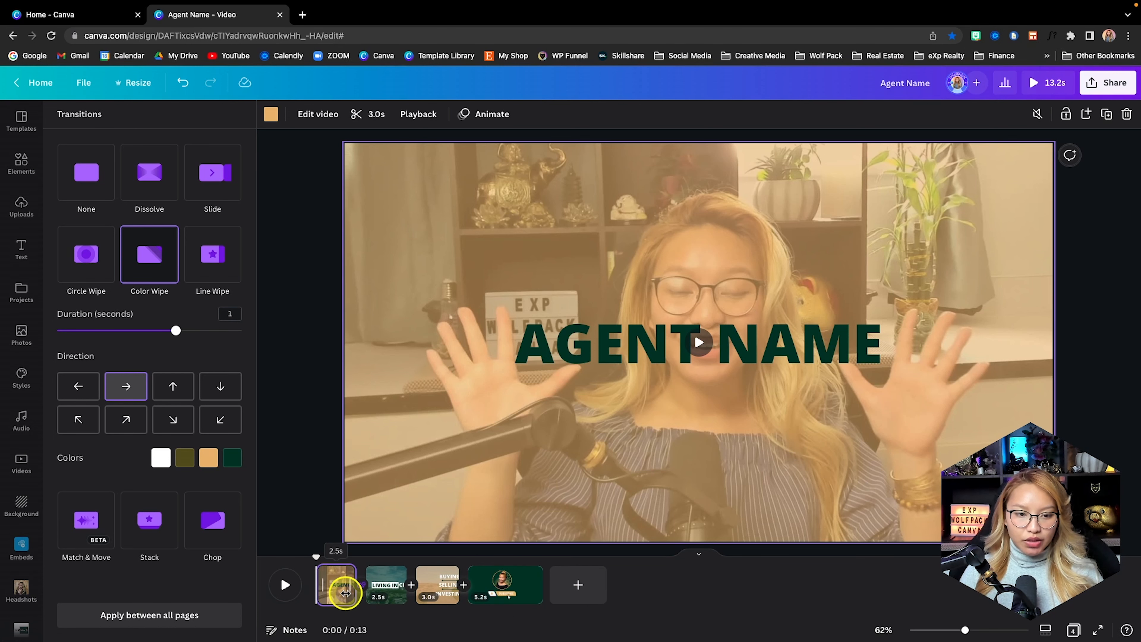
pyautogui.moveTo(345, 597); pyautogui.dragTo(339, 600)
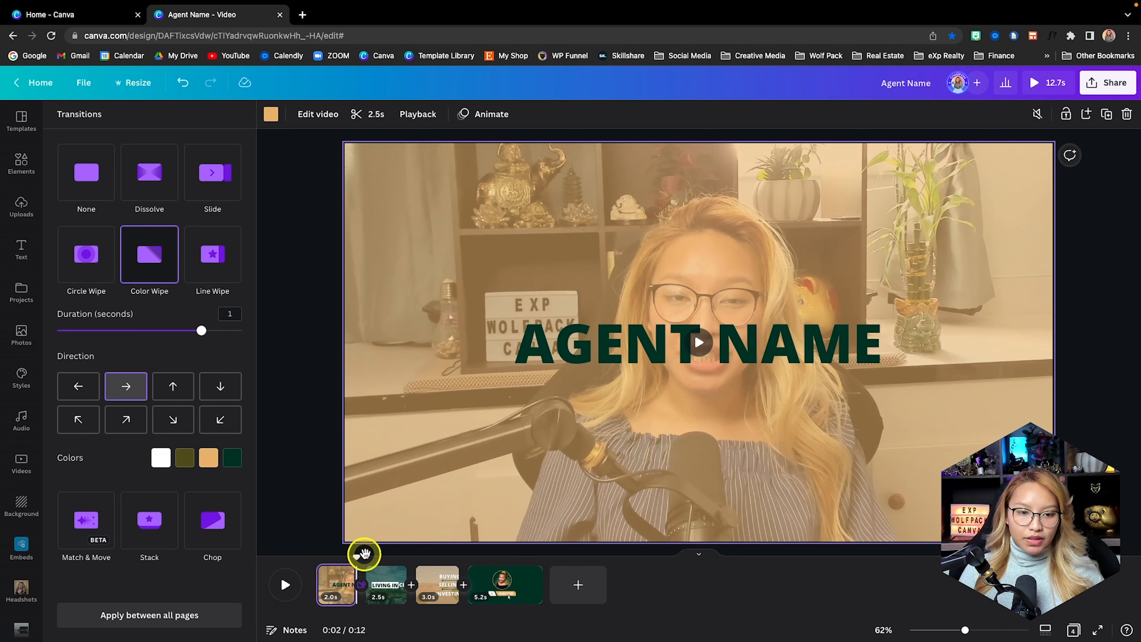
# - Play the video from the start through the transition into the LIVING IN page
pyautogui.moveTo(357, 556); pyautogui.dragTo(316, 557)
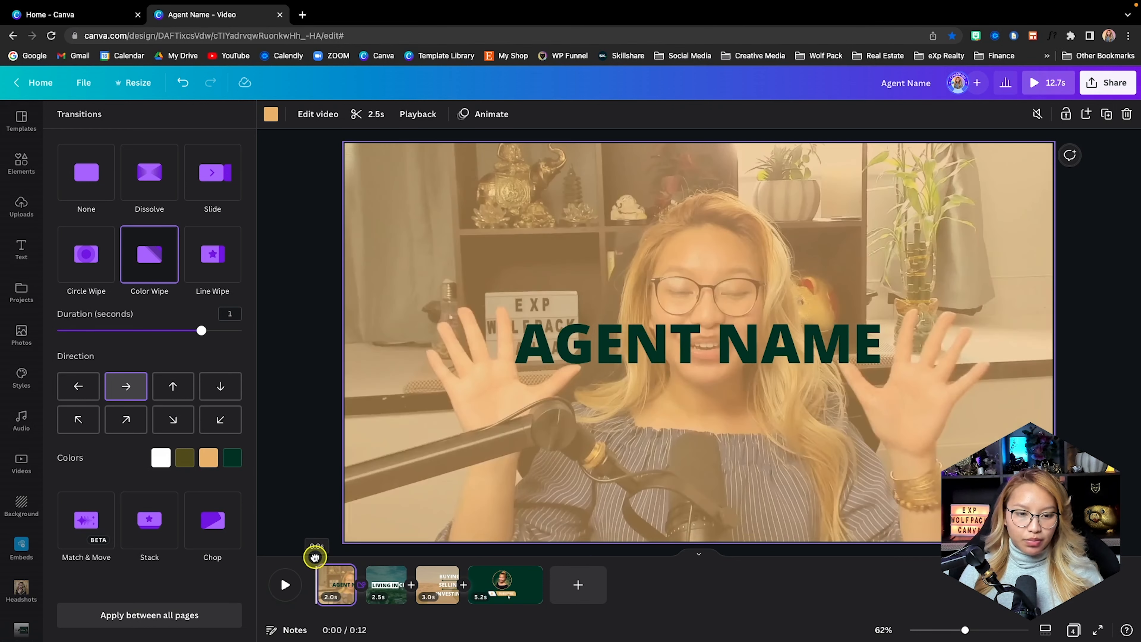
pyautogui.click(284, 585)
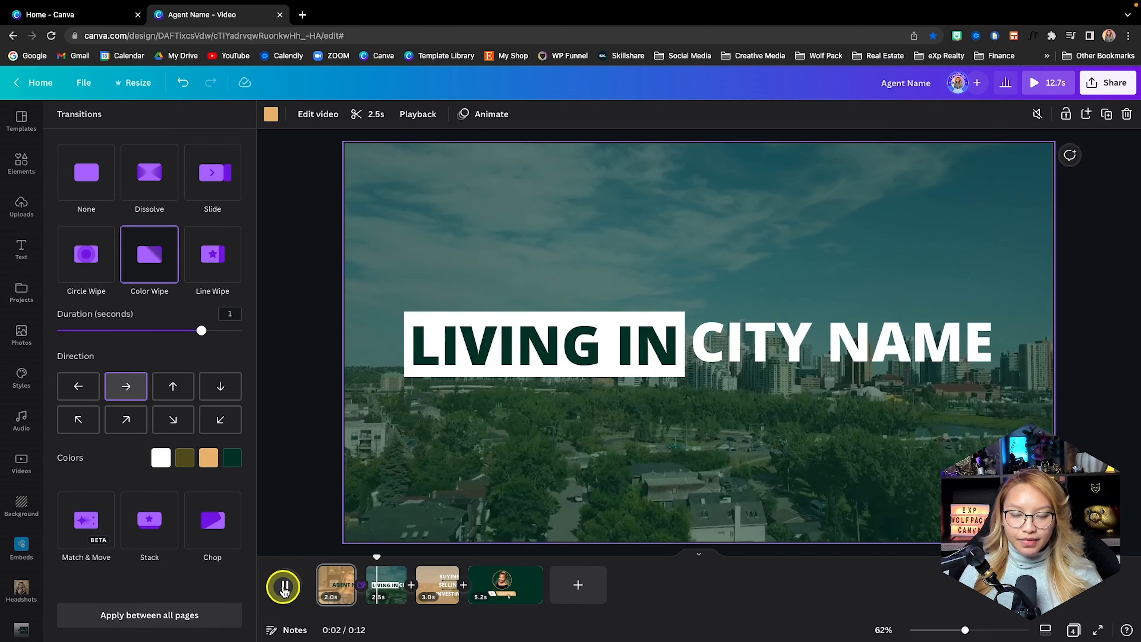
pyautogui.click(284, 585)
# - Apply the Baseline text animation to the AGENT NAME heading on the first page, animating on enter only
pyautogui.moveTo(379, 557); pyautogui.dragTo(328, 559)
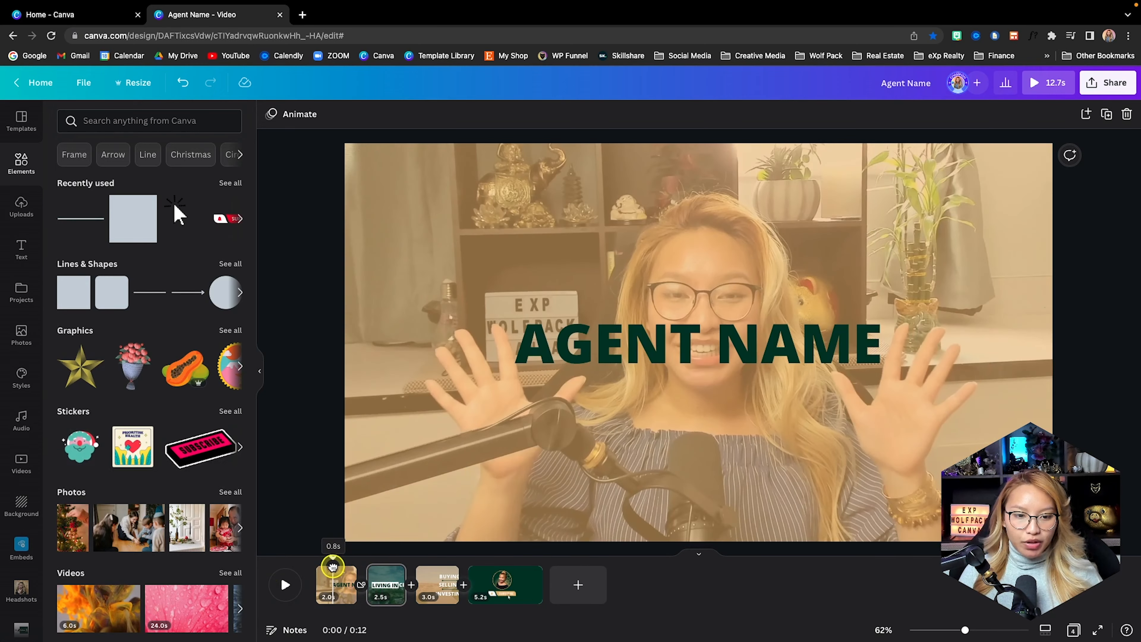
pyautogui.click(647, 351)
pyautogui.click(743, 114)
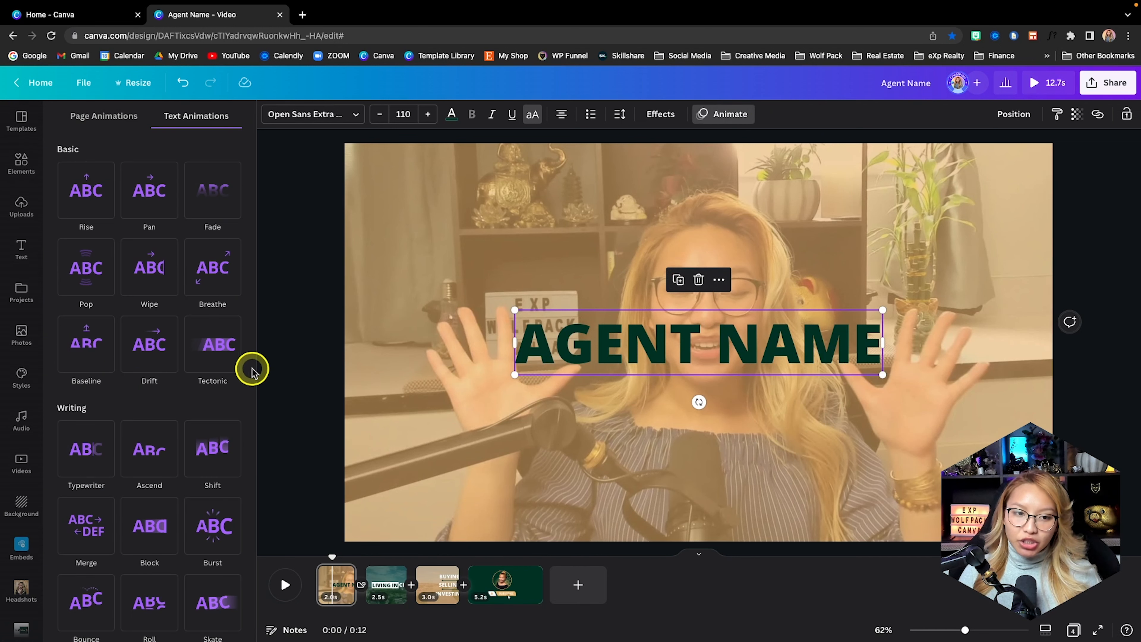
pyautogui.scroll(-1, 231, 399)
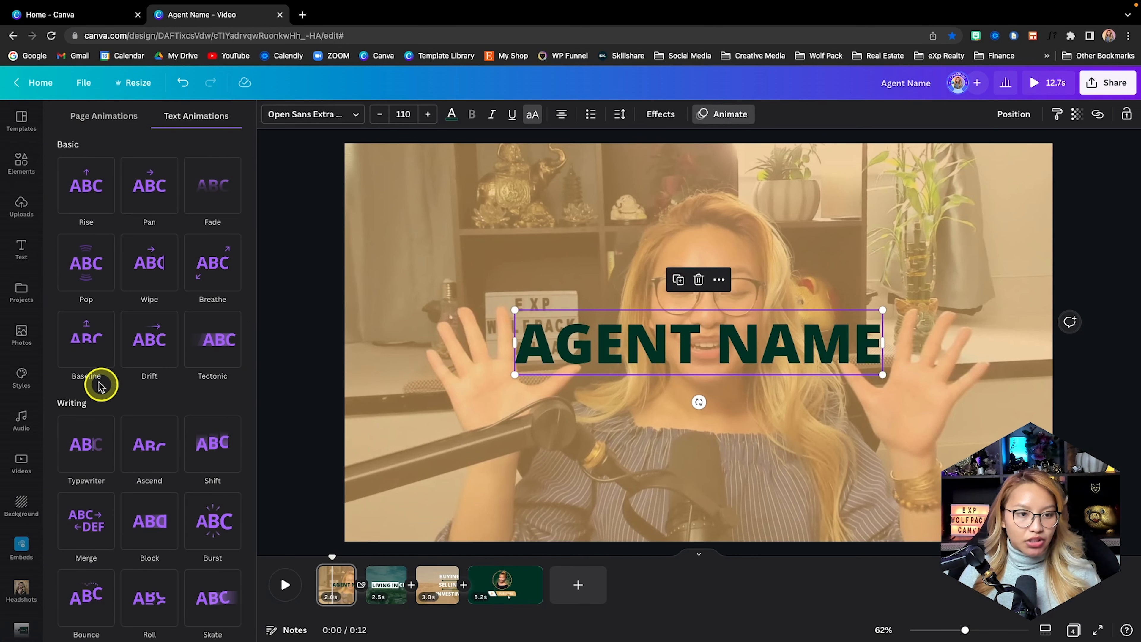
pyautogui.click(83, 353)
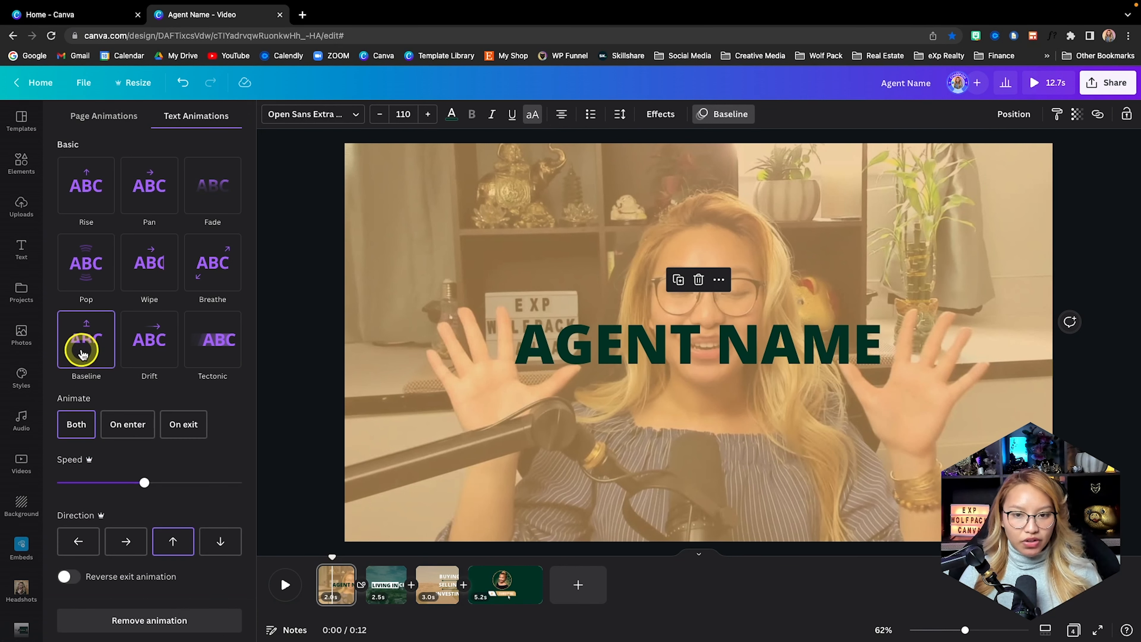
pyautogui.click(333, 559)
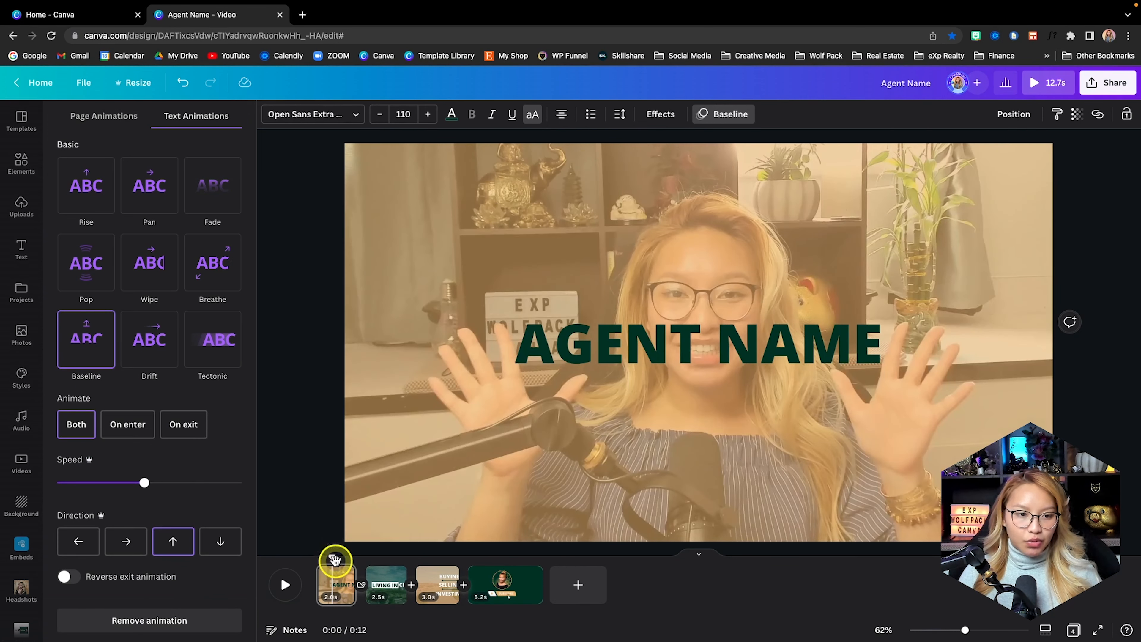
pyautogui.click(619, 338)
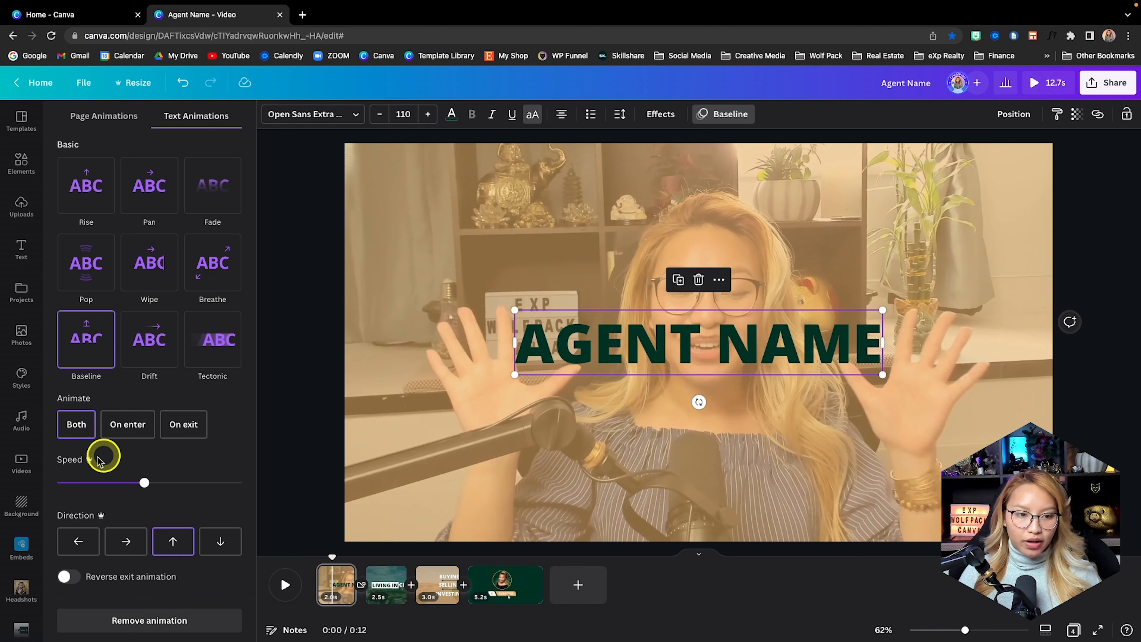
pyautogui.click(128, 424)
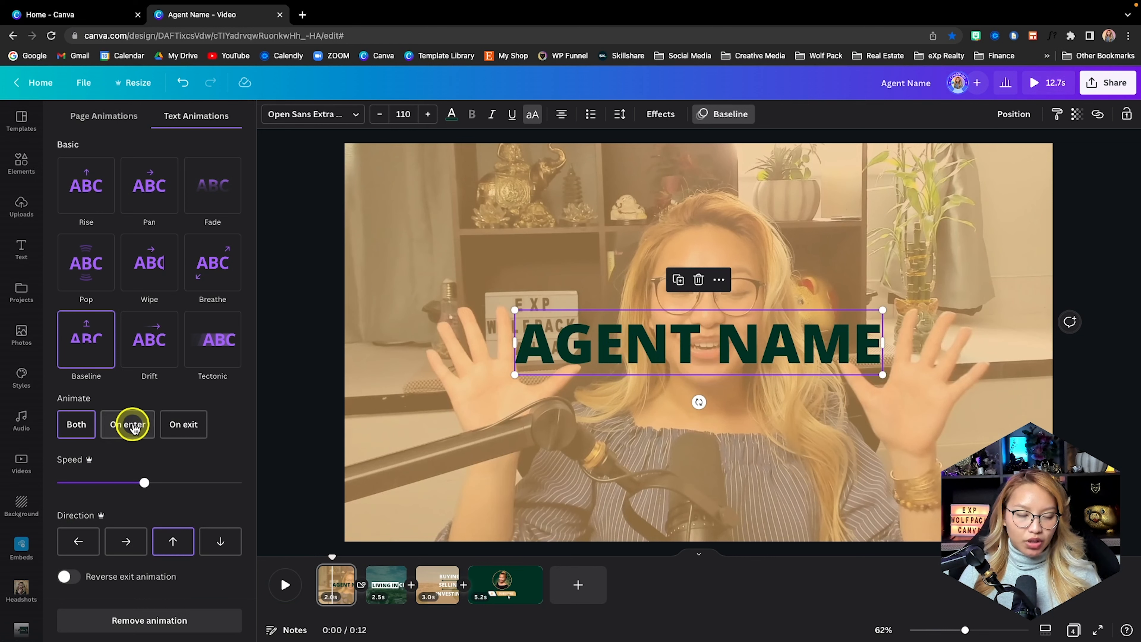
# - Play back the AGENT NAME page through to the LIVING IN page to review the heading's animation
pyautogui.click(341, 558)
pyautogui.click(281, 585)
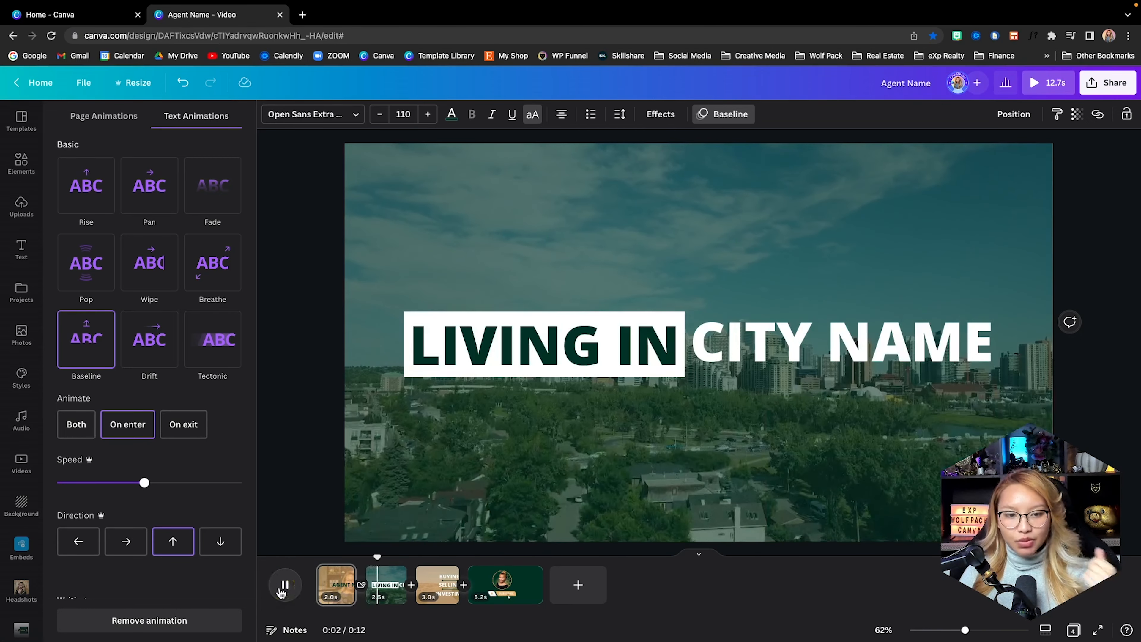
pyautogui.click(282, 585)
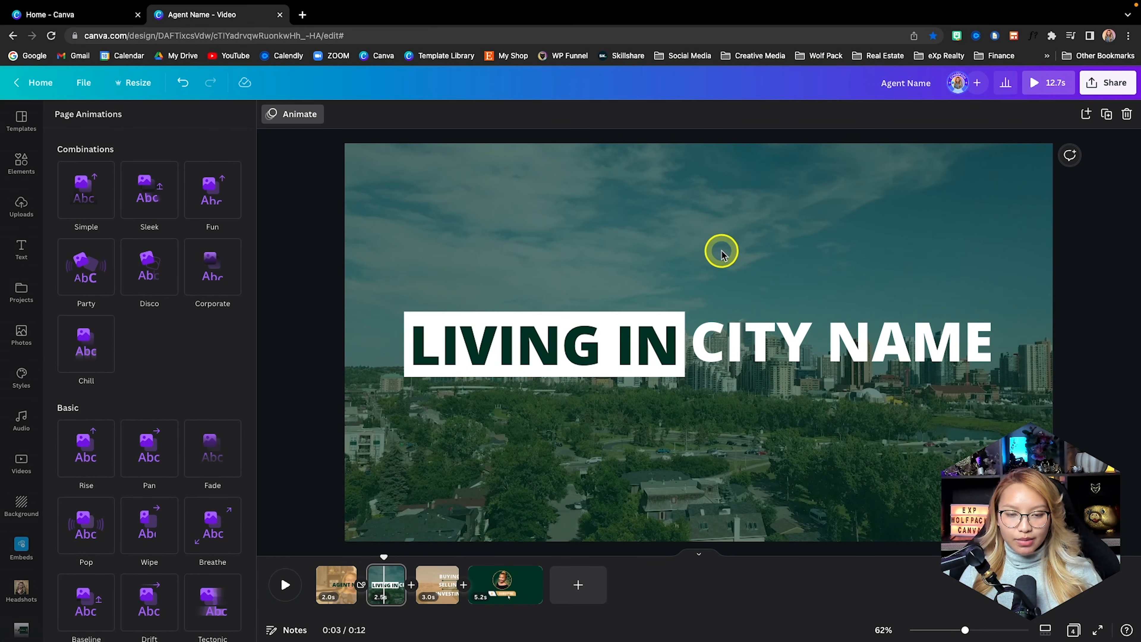
# - Add a Circle Wipe transition with direction Out between the second and third pages and preview it
pyautogui.click(411, 584)
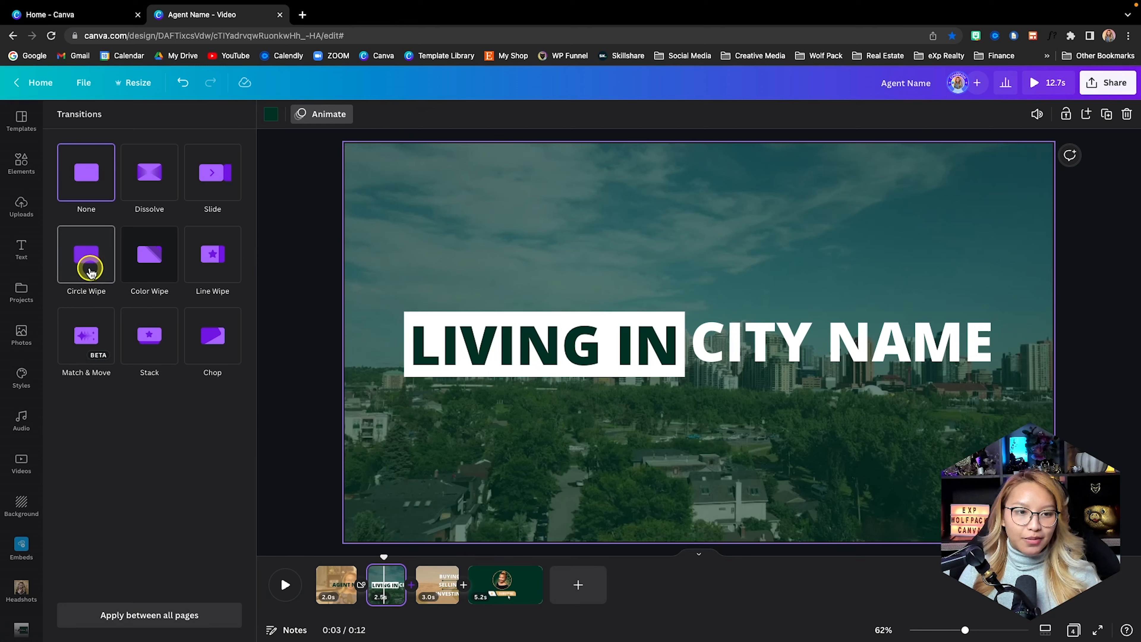
pyautogui.click(89, 272)
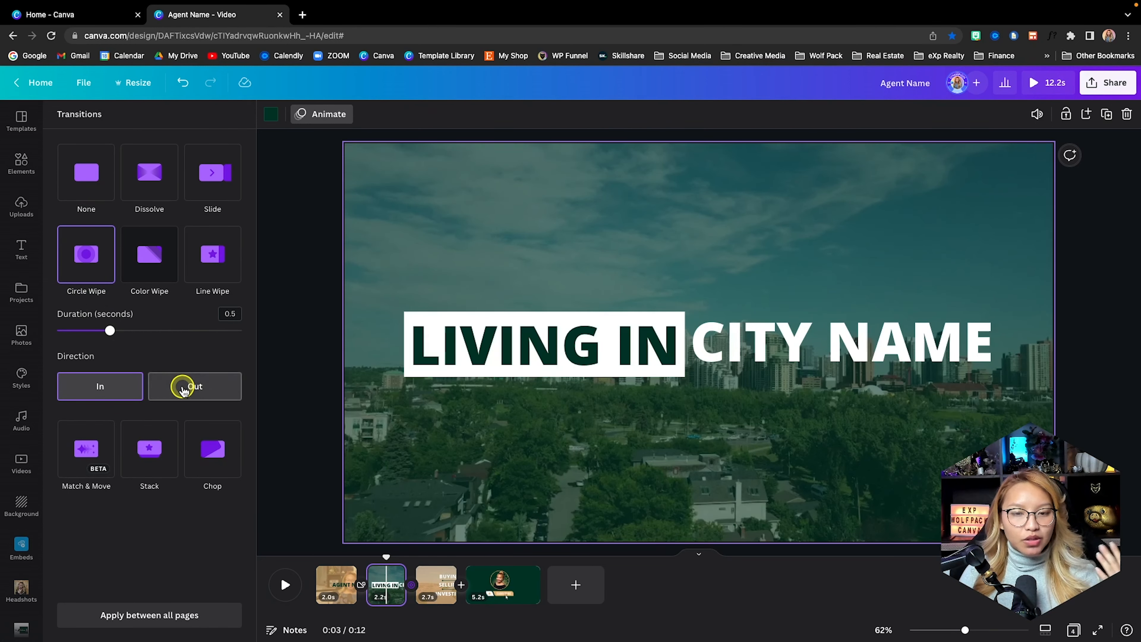
pyautogui.click(182, 389)
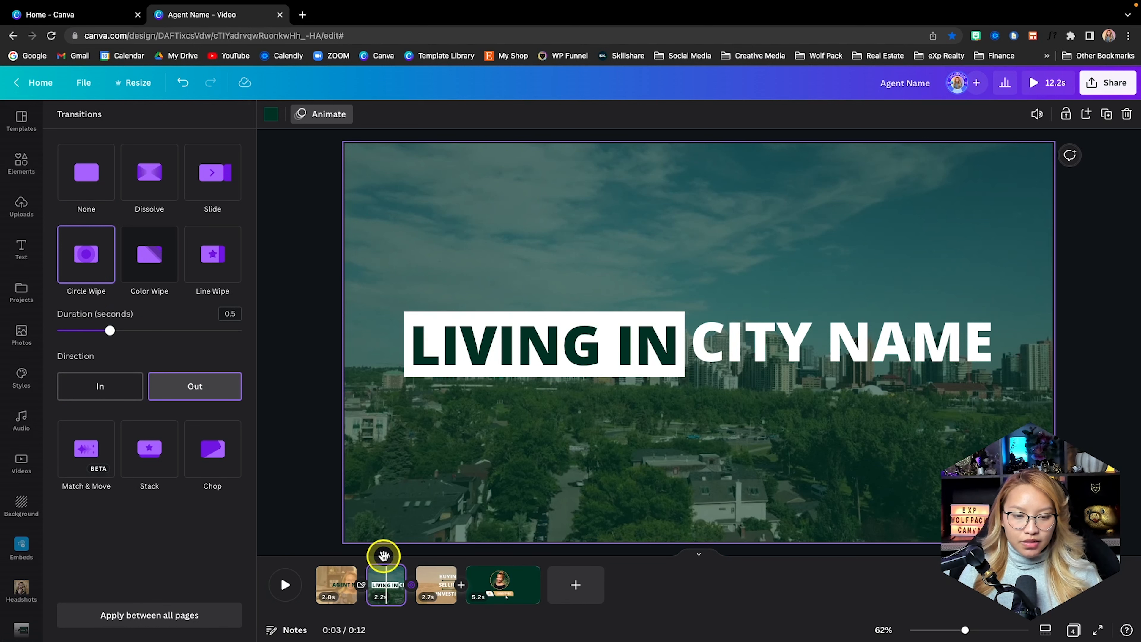
pyautogui.click(292, 584)
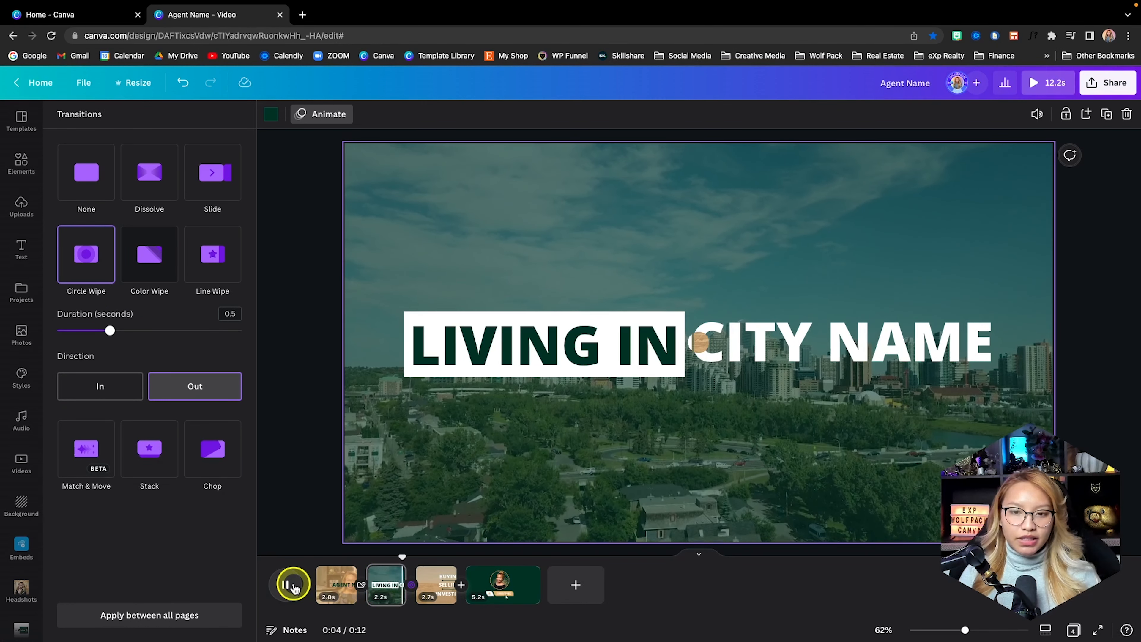
pyautogui.click(294, 584)
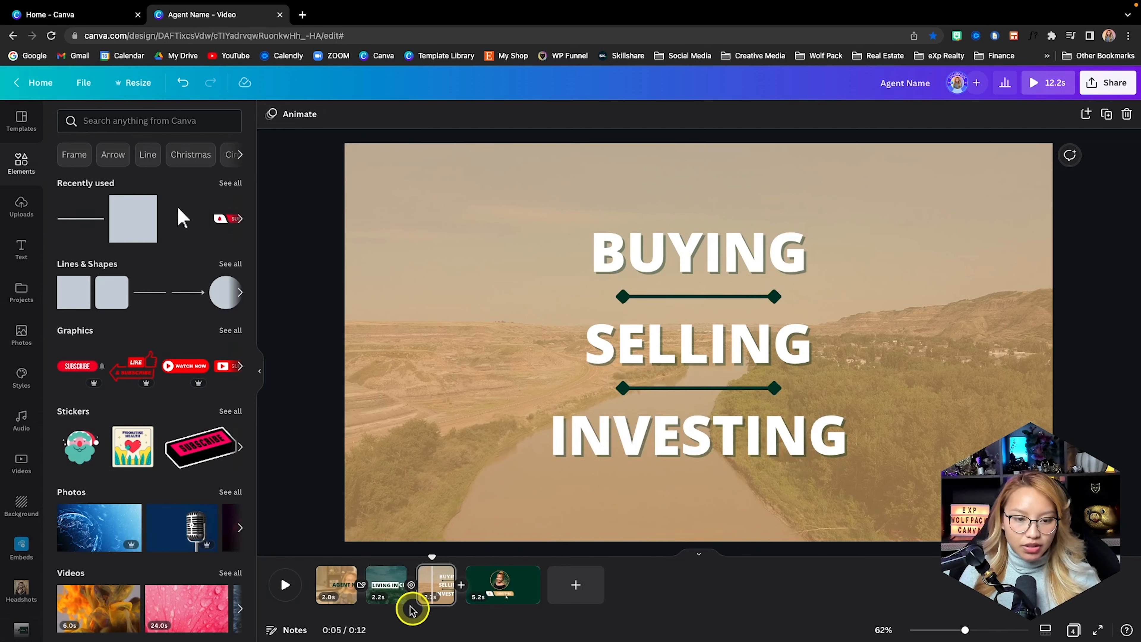
# - Extend the LIVING IN page to 2.5 seconds and play back its circle wipe into the next page
pyautogui.moveTo(401, 598); pyautogui.dragTo(408, 598)
pyautogui.click(286, 585)
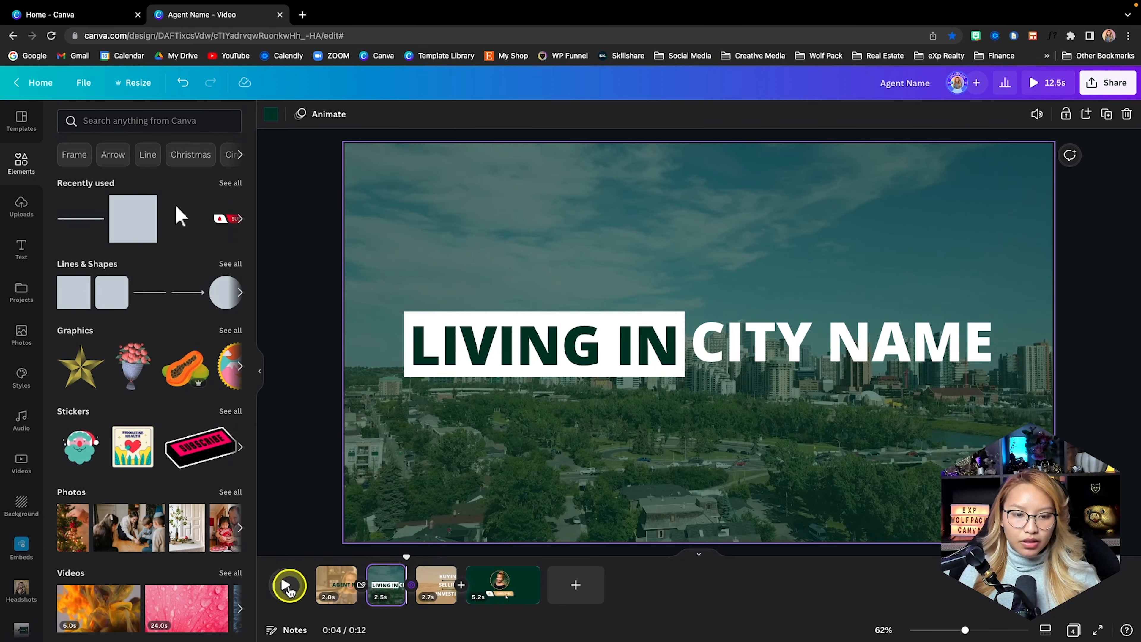
pyautogui.click(286, 585)
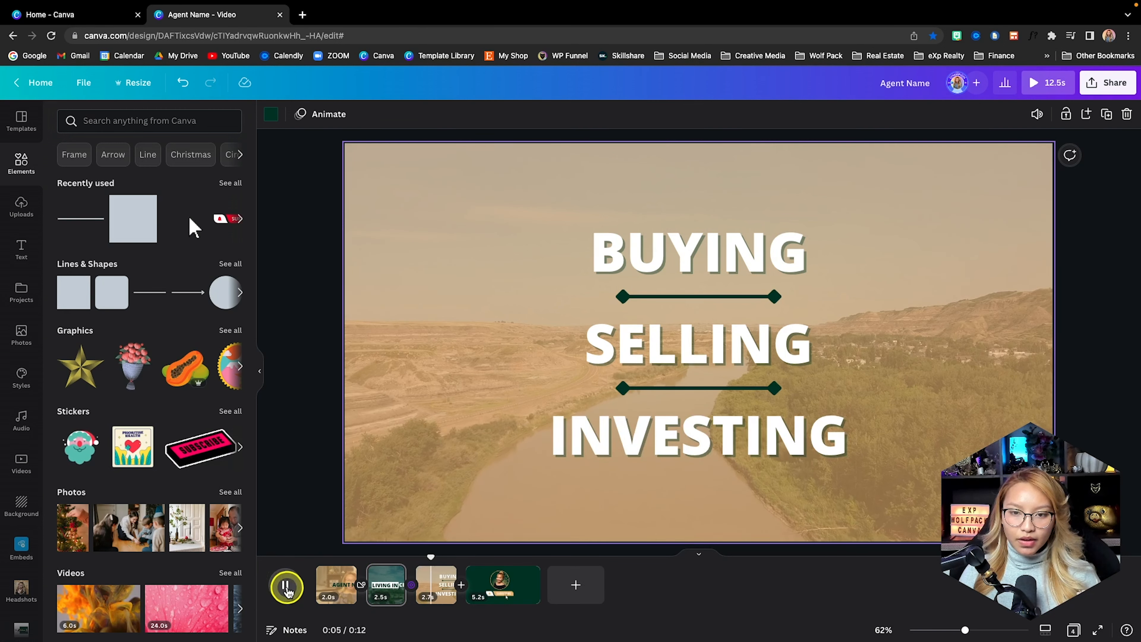
pyautogui.click(633, 558)
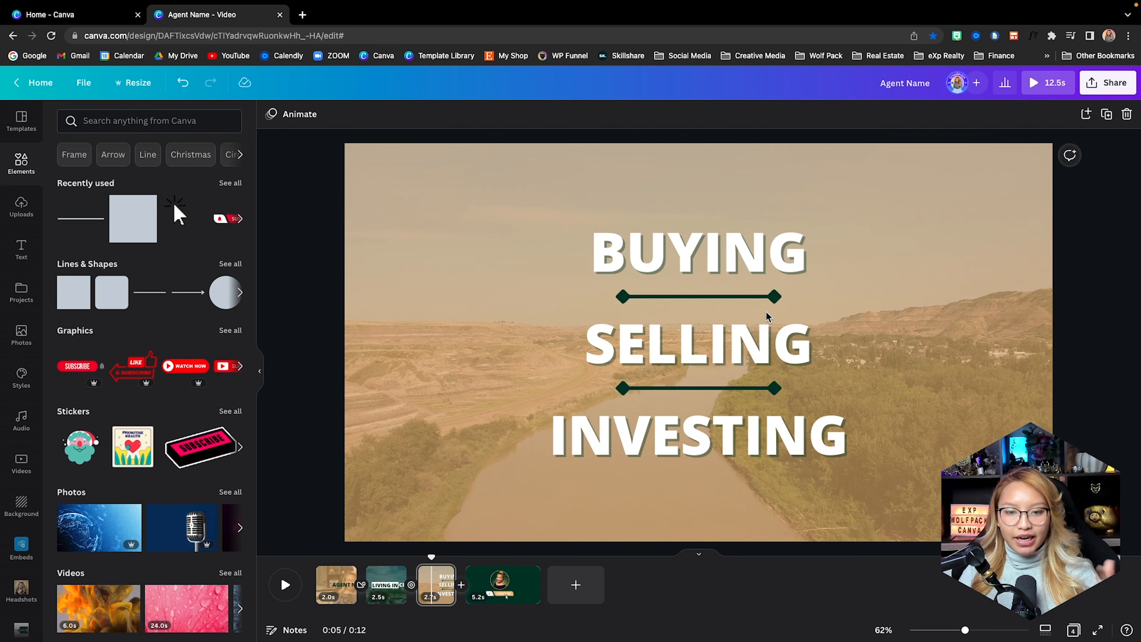
# - Show the timing of the BUYING text on the third page and trim its start so it appears slightly after the page begins
pyautogui.click(727, 254)
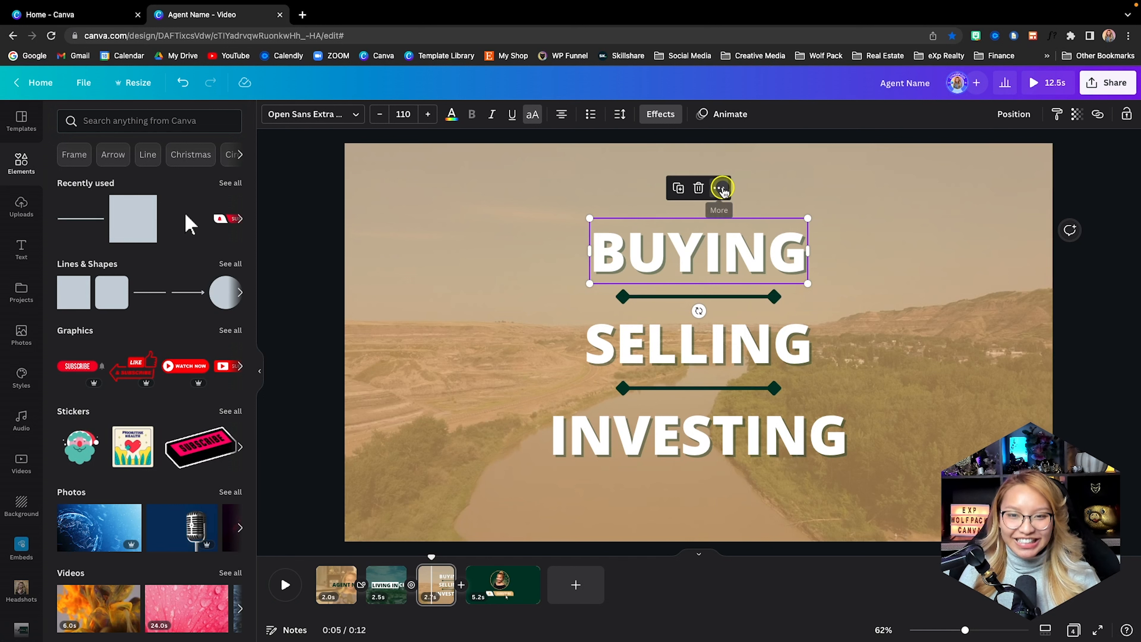
pyautogui.click(721, 188)
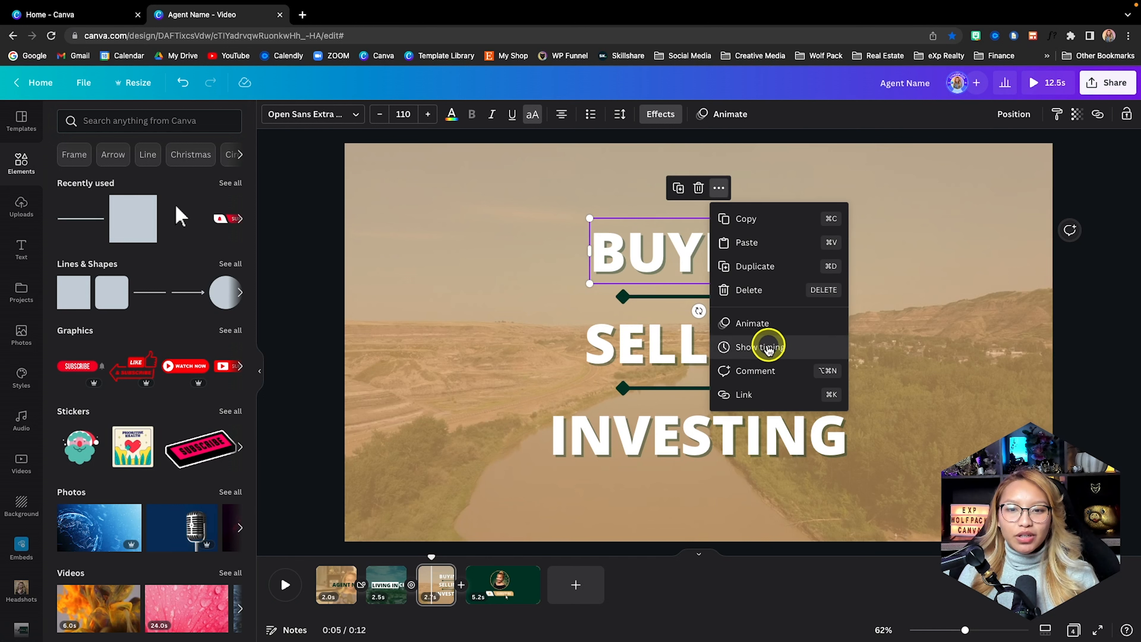
pyautogui.click(728, 349)
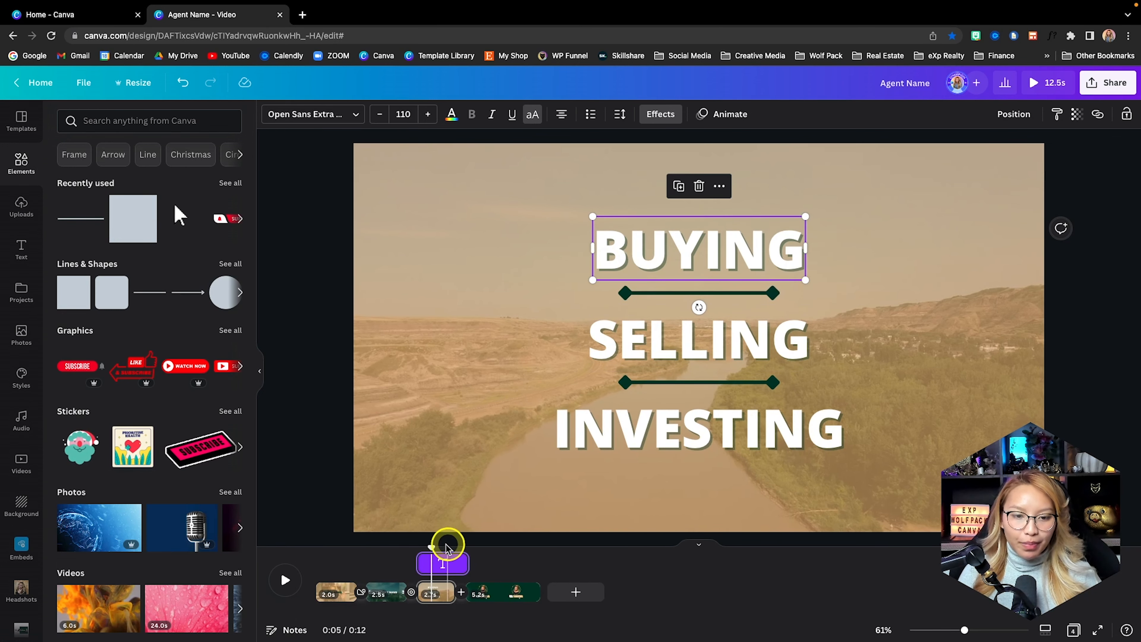
pyautogui.moveTo(967, 633); pyautogui.dragTo(984, 627)
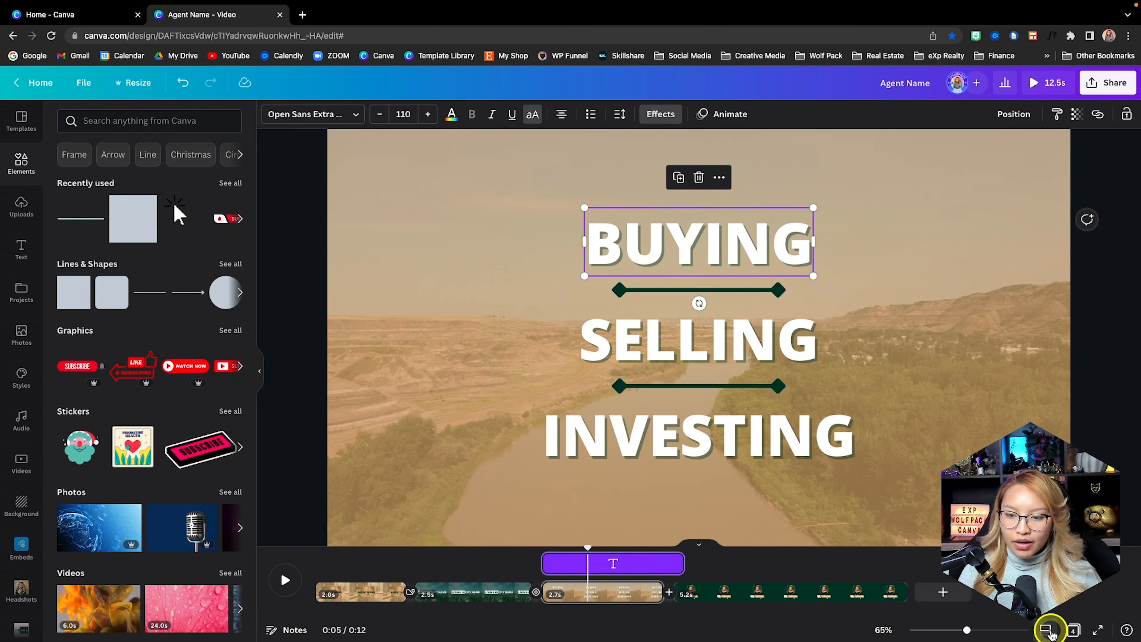
pyautogui.moveTo(585, 543); pyautogui.dragTo(555, 563)
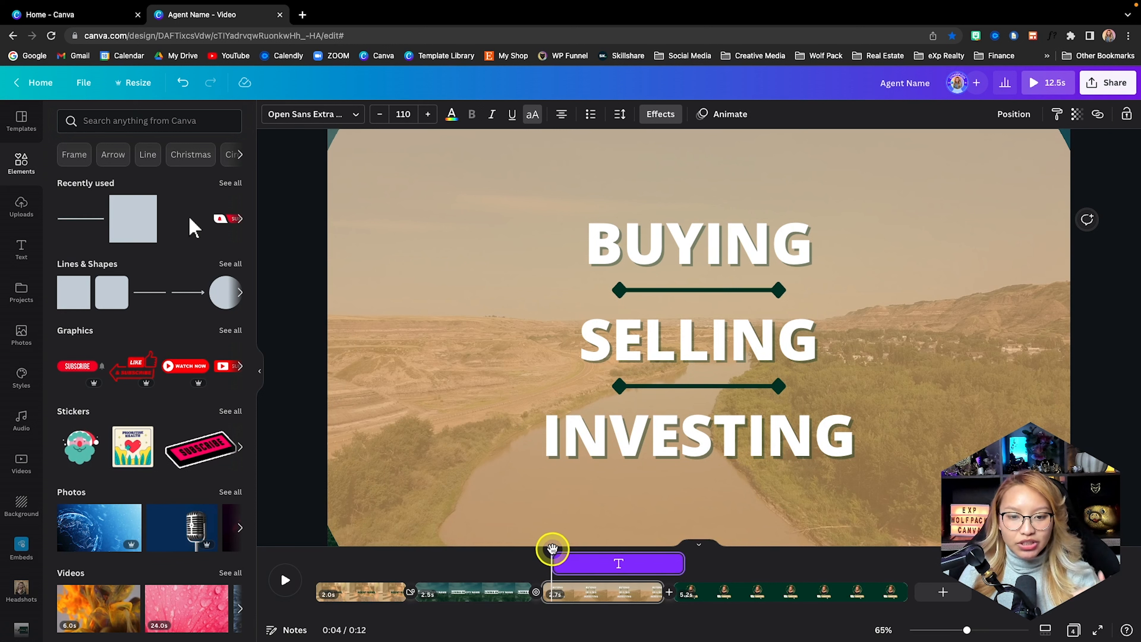
pyautogui.moveTo(552, 548); pyautogui.dragTo(568, 547)
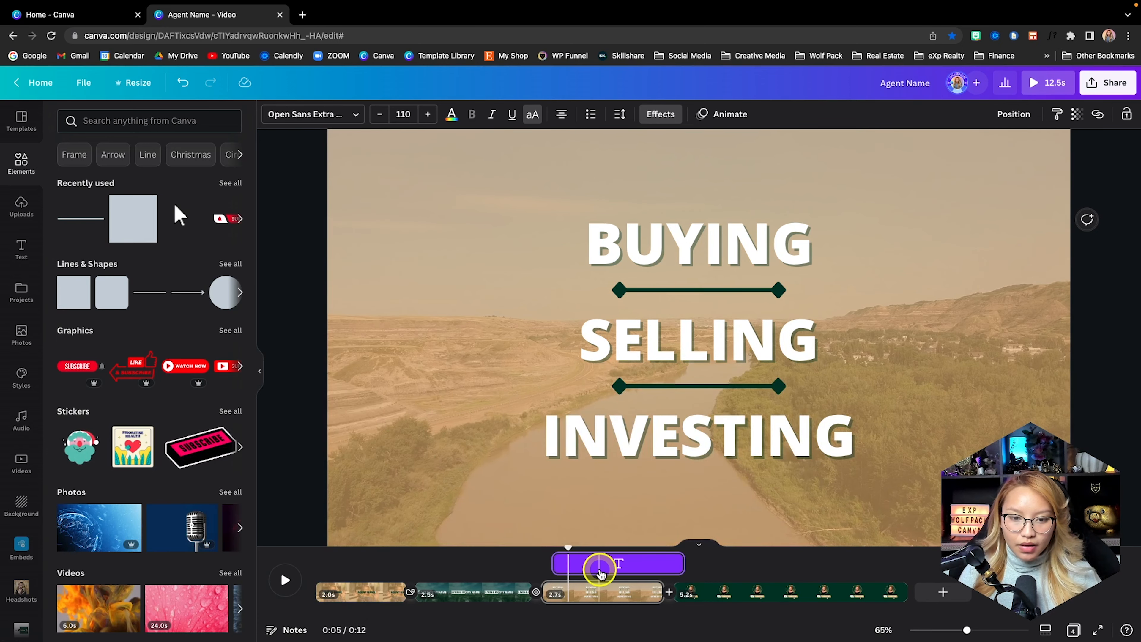
# - Apply the Baseline text animation to the BUYING text, animating on enter only
pyautogui.click(601, 571)
pyautogui.click(703, 259)
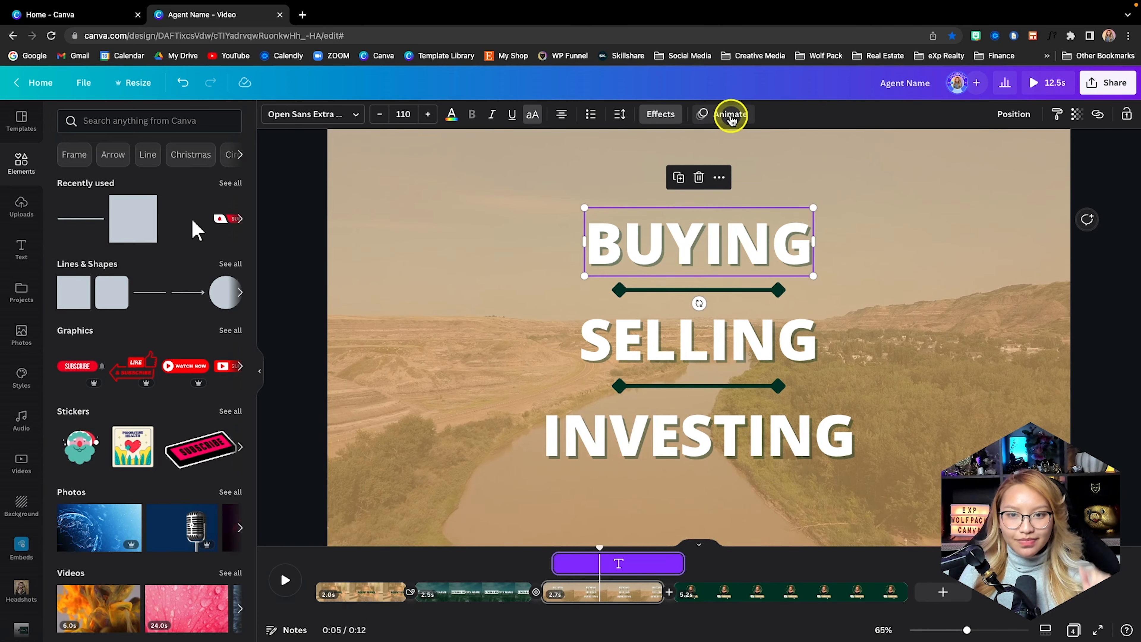
pyautogui.click(731, 115)
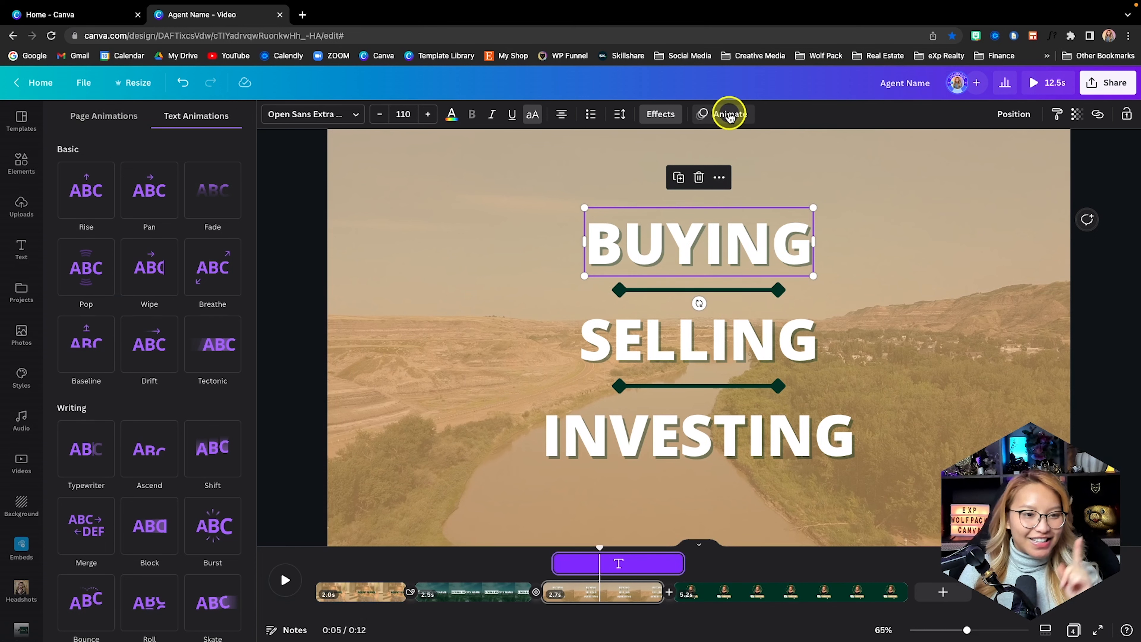
pyautogui.click(96, 356)
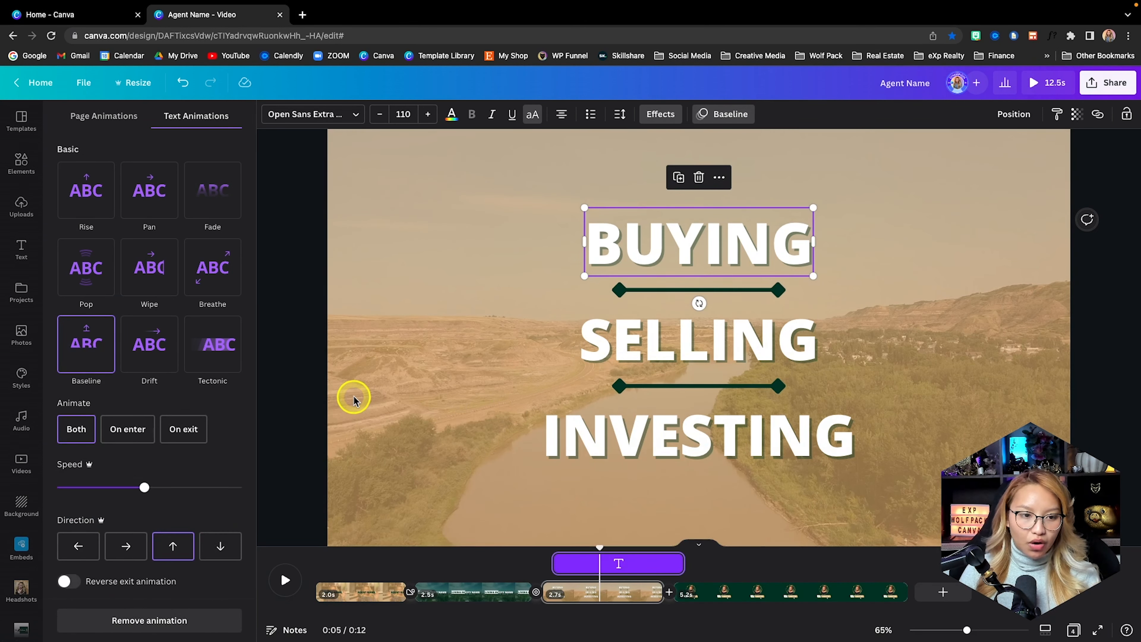
pyautogui.click(121, 429)
# - Apply the Baseline text animation, on enter only, to the SELLING and INVESTING texts and play back the page
pyautogui.click(643, 354)
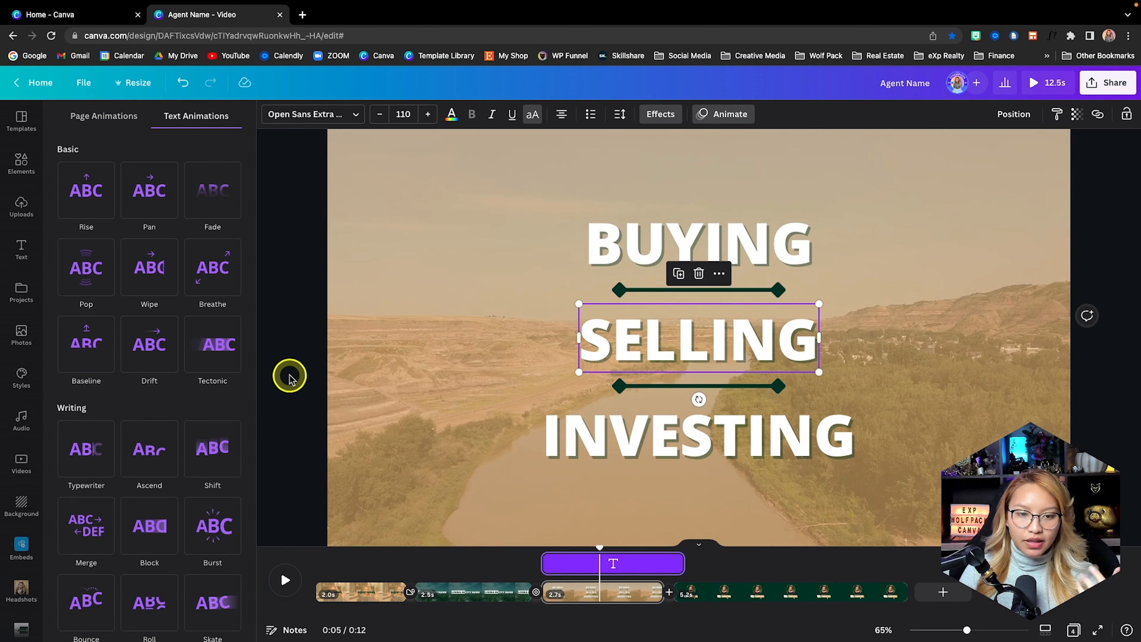
pyautogui.click(77, 358)
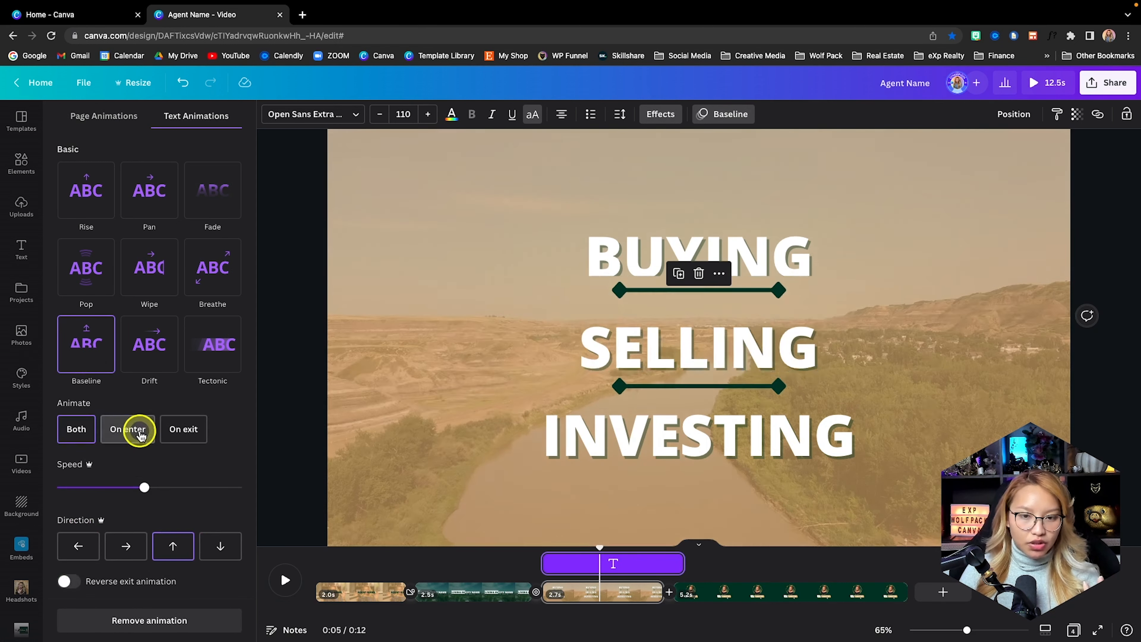
pyautogui.click(591, 438)
pyautogui.click(92, 363)
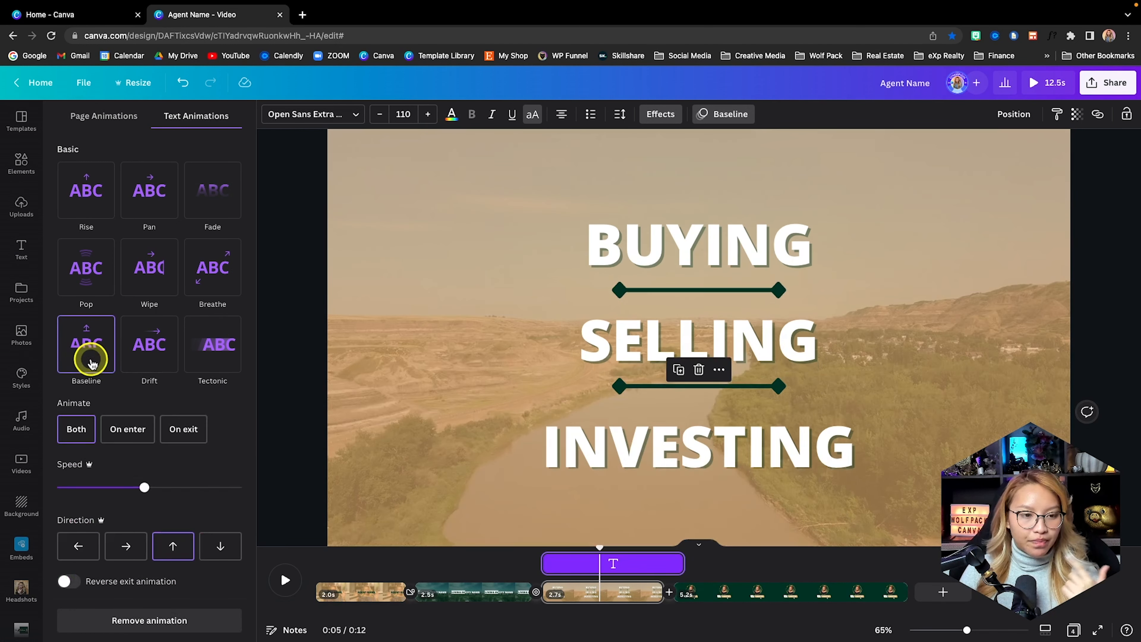
pyautogui.click(127, 429)
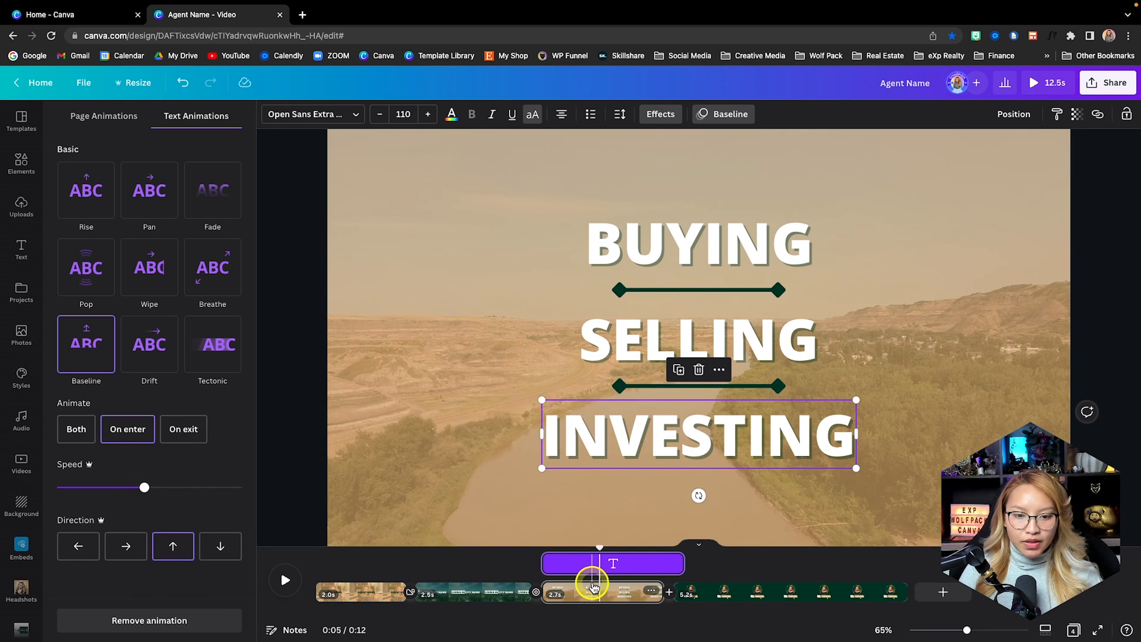
pyautogui.moveTo(602, 548); pyautogui.dragTo(528, 551)
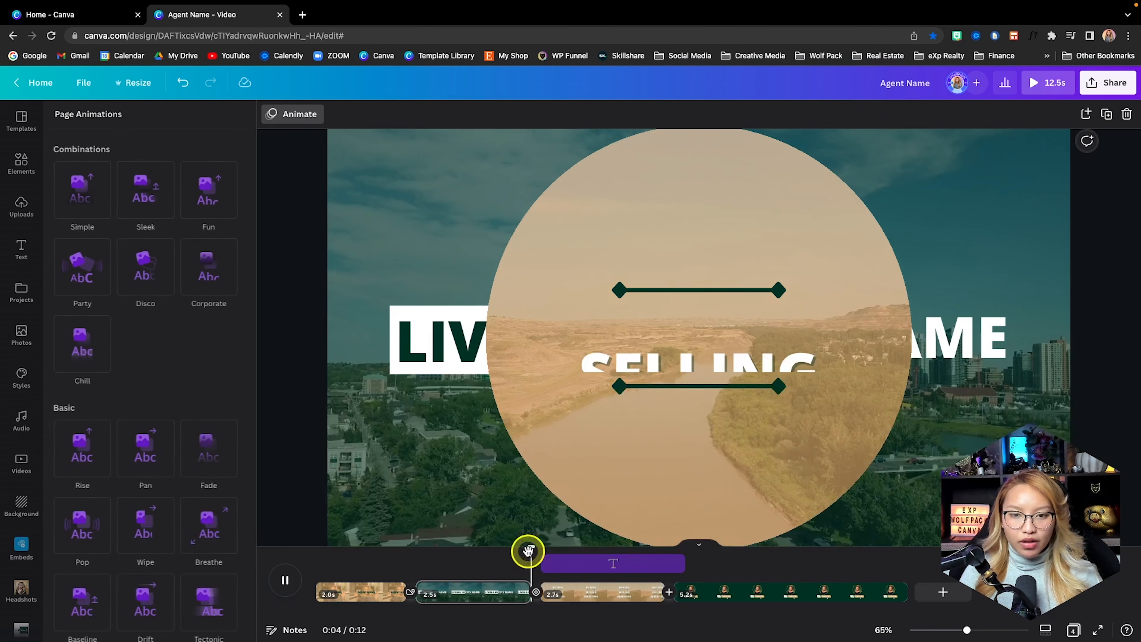
pyautogui.press('space')
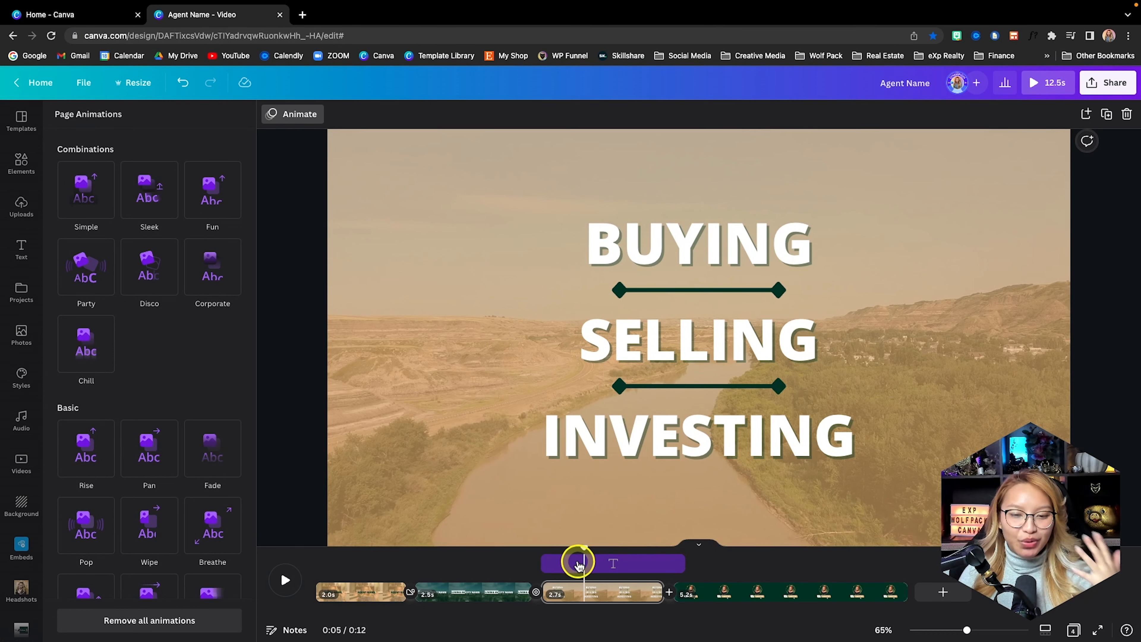
# - Trim the start of the SELLING text's timing so it appears shortly after the BUYING text
pyautogui.click(726, 266)
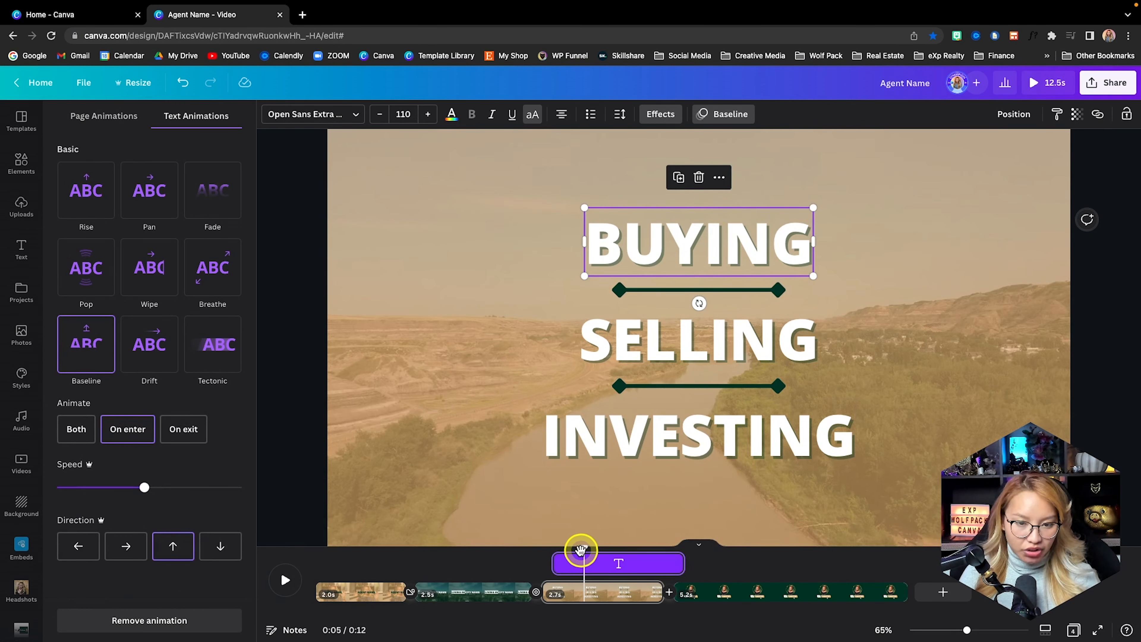
pyautogui.moveTo(586, 547); pyautogui.dragTo(562, 551)
pyautogui.click(691, 351)
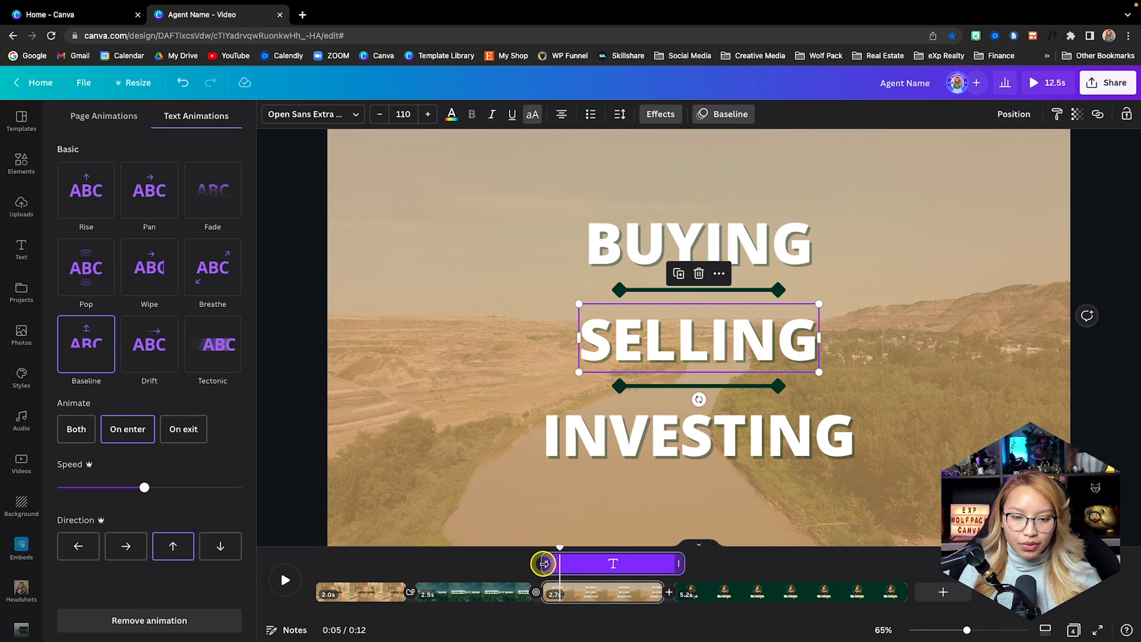
pyautogui.moveTo(543, 563); pyautogui.dragTo(563, 563)
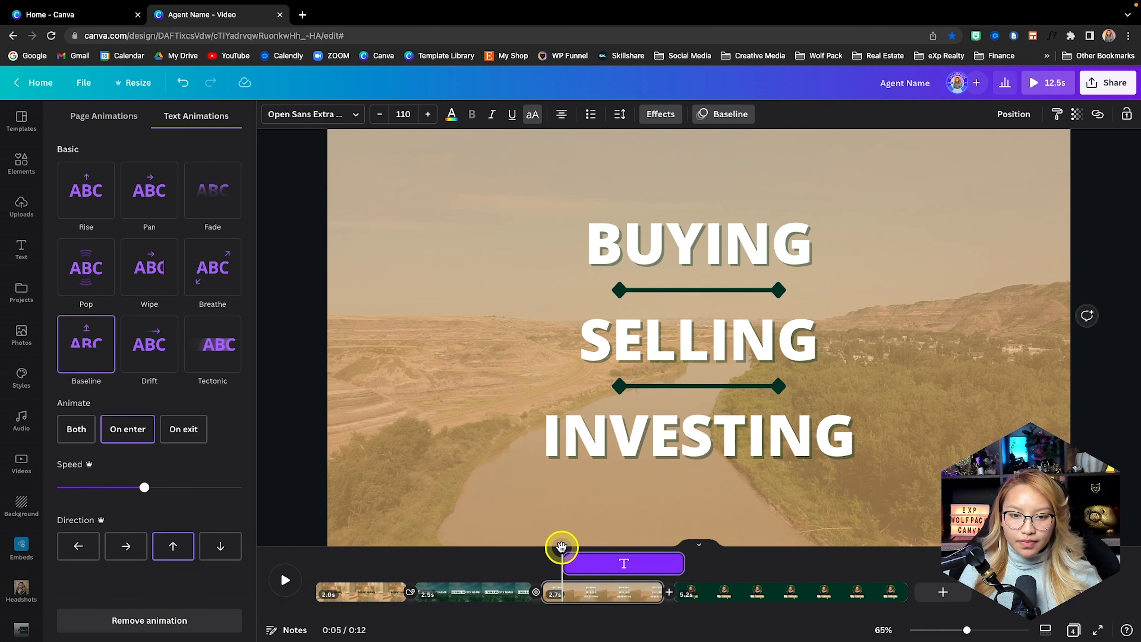
pyautogui.press('space')
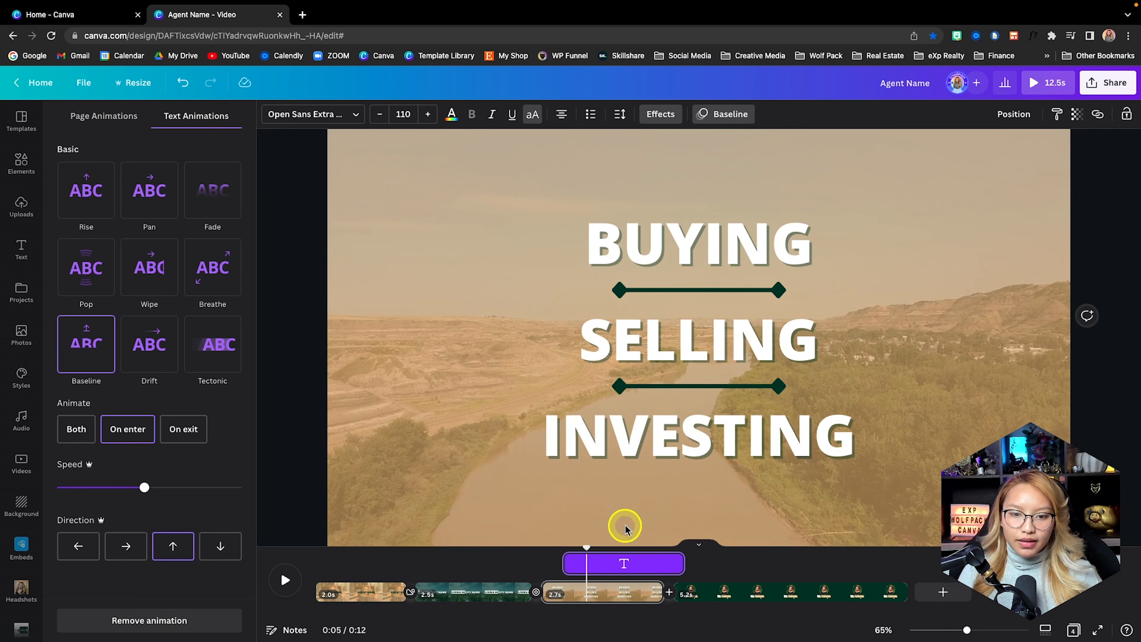
pyautogui.click(663, 343)
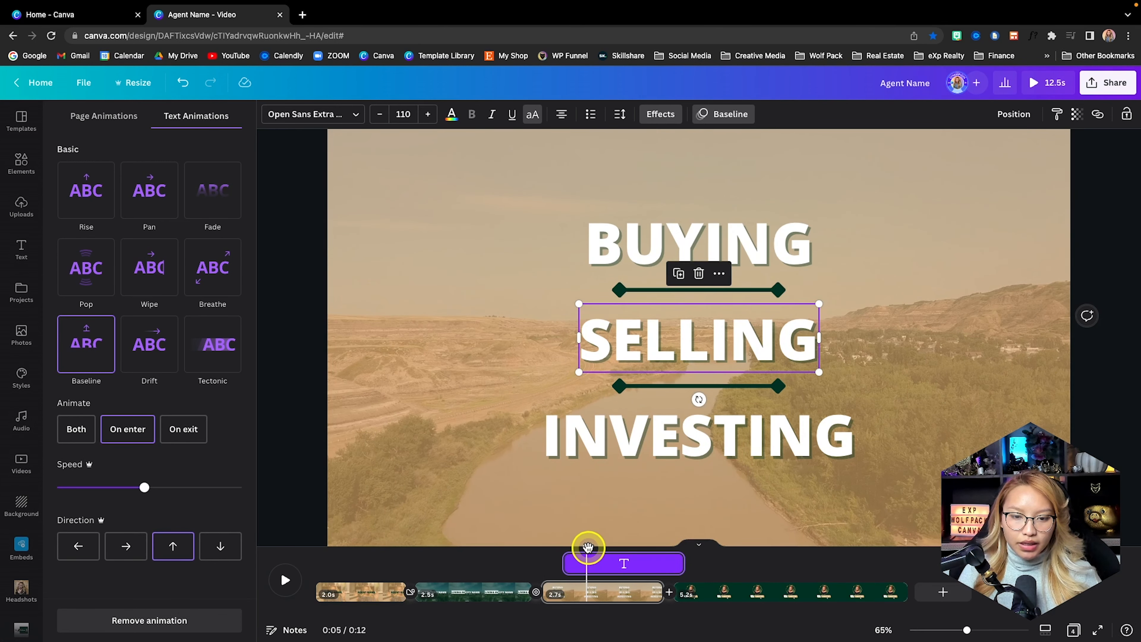
pyautogui.moveTo(588, 547); pyautogui.dragTo(572, 564)
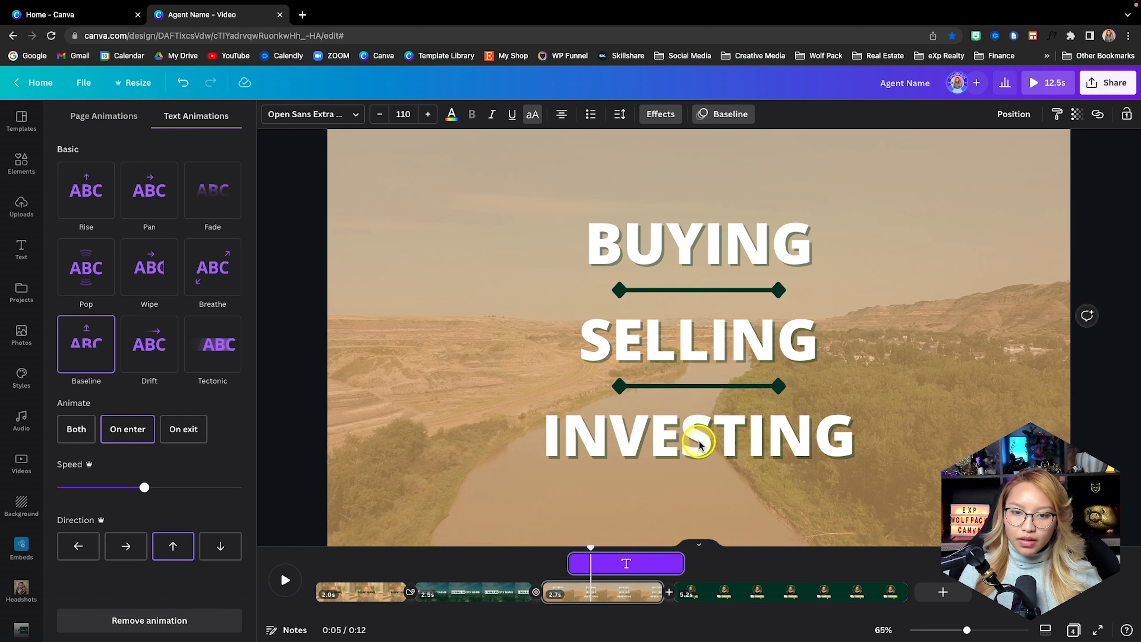
# - Trim the start of the INVESTING text's timing so it appears after SELLING, and play back the staggered text sequence
pyautogui.click(655, 455)
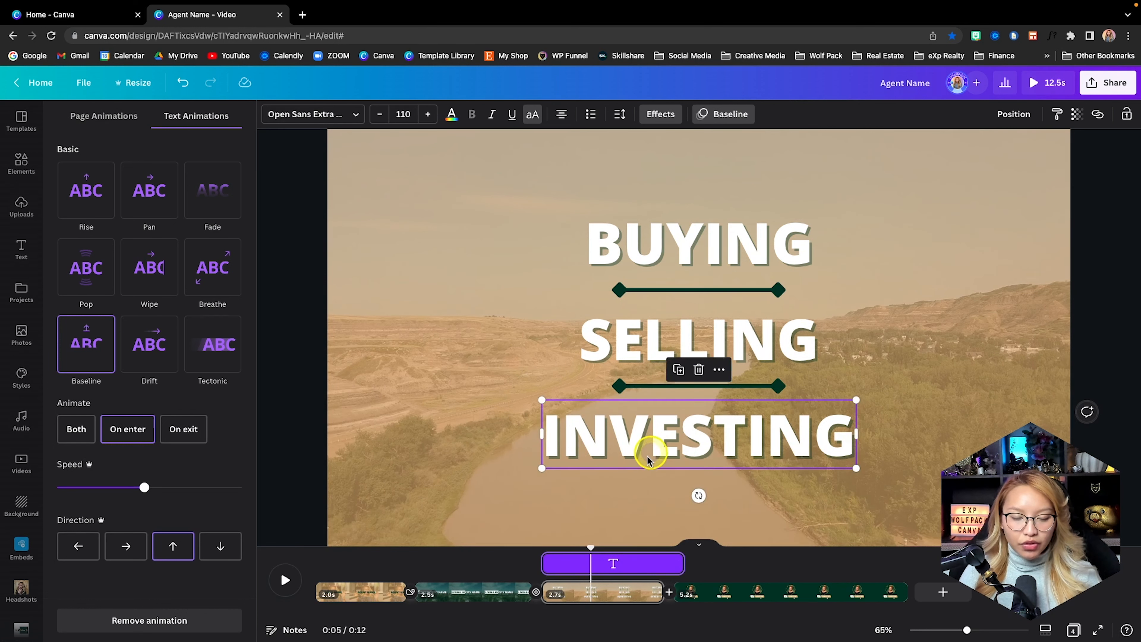
pyautogui.moveTo(545, 563)
pyautogui.mouseDown()
pyautogui.moveTo(596, 564)
pyautogui.moveTo(593, 548)
pyautogui.moveTo(532, 553)
pyautogui.mouseUp()
pyautogui.press('space')
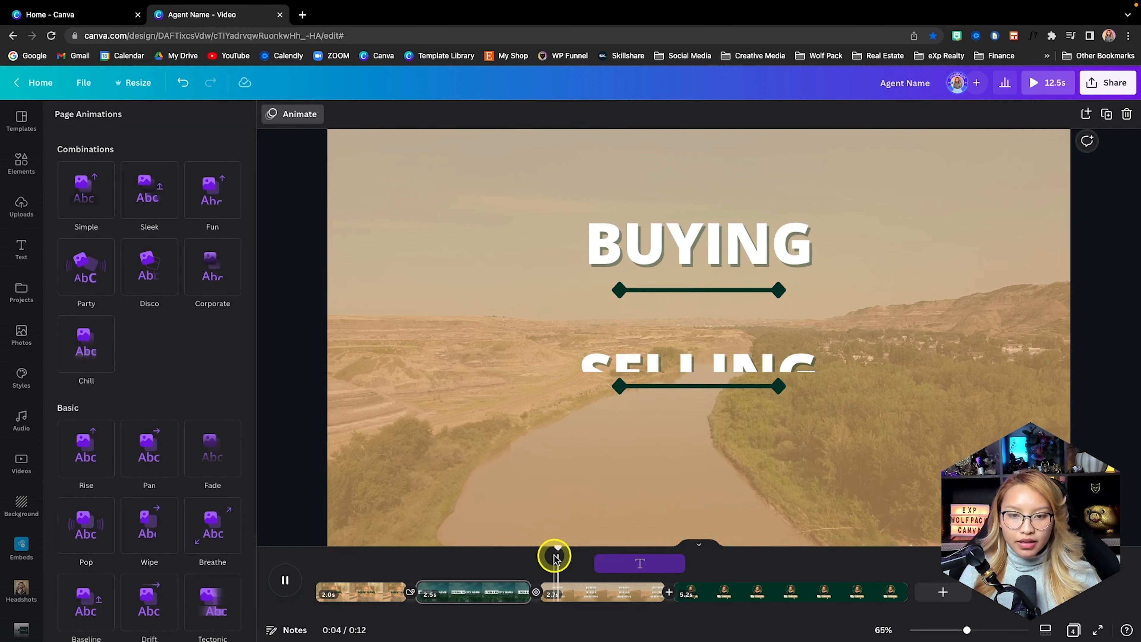
pyautogui.press('space')
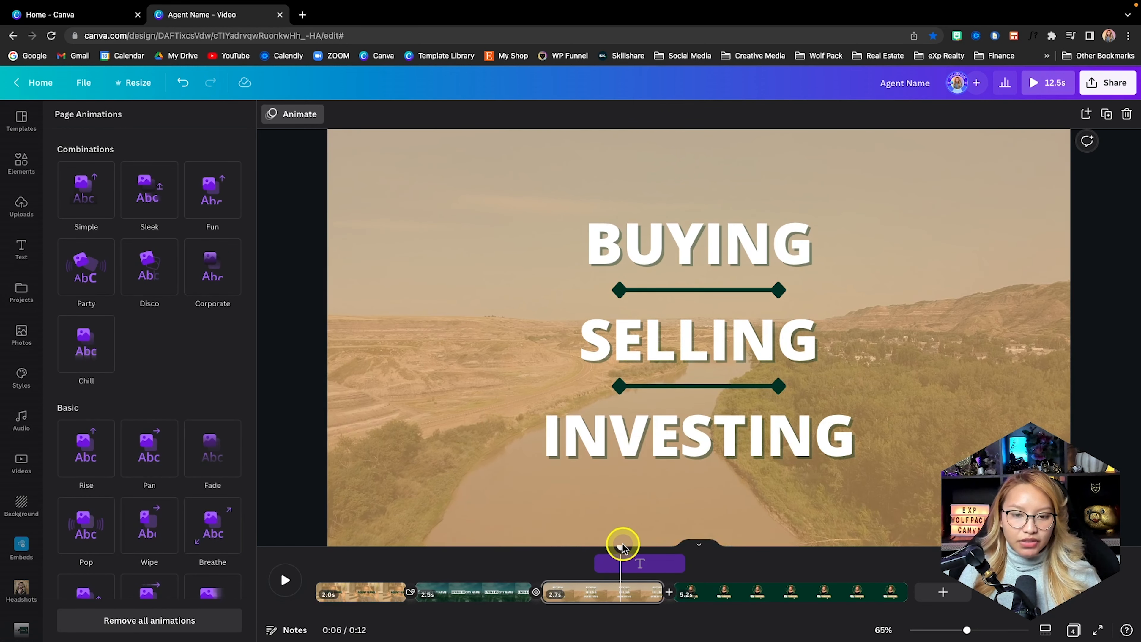
pyautogui.moveTo(620, 545); pyautogui.dragTo(593, 547)
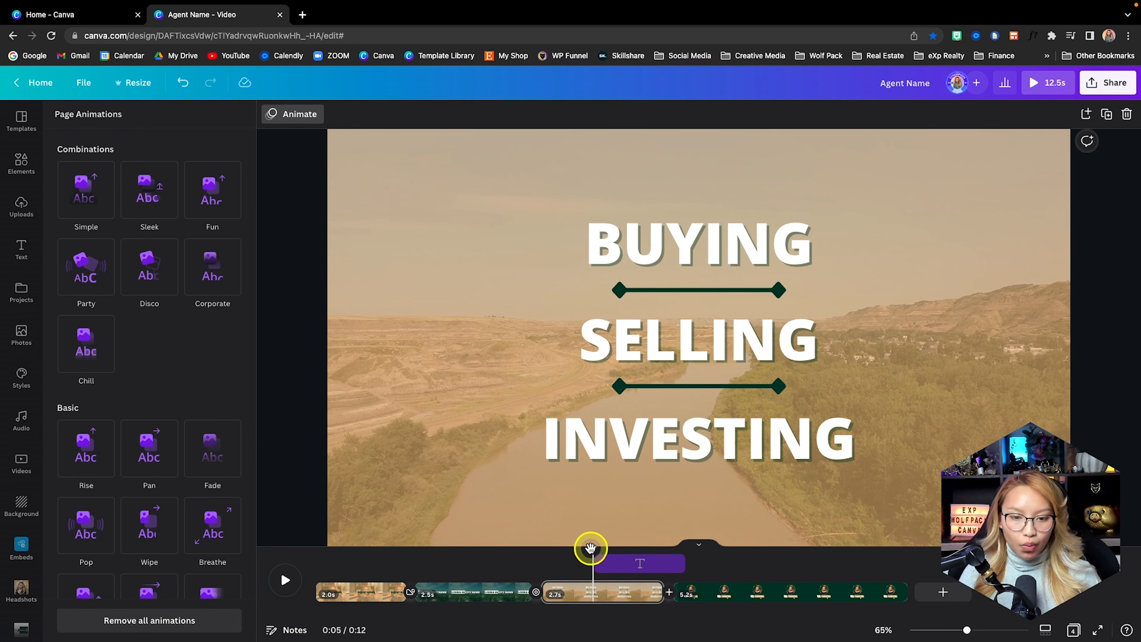
pyautogui.moveTo(591, 547); pyautogui.dragTo(512, 559)
pyautogui.press('space')
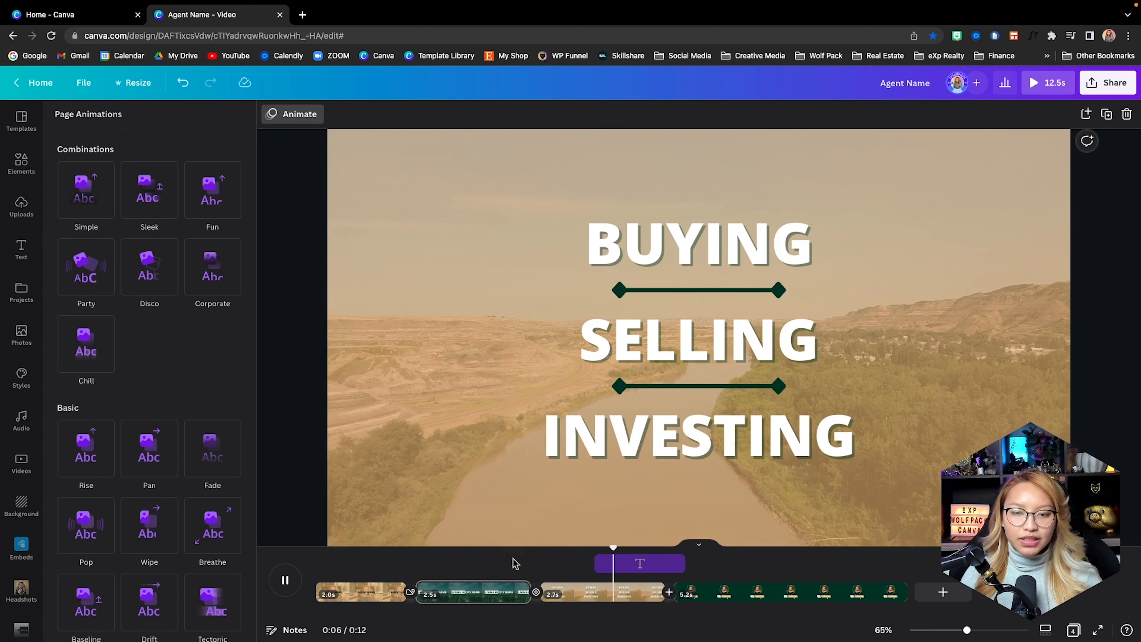
pyautogui.press('space')
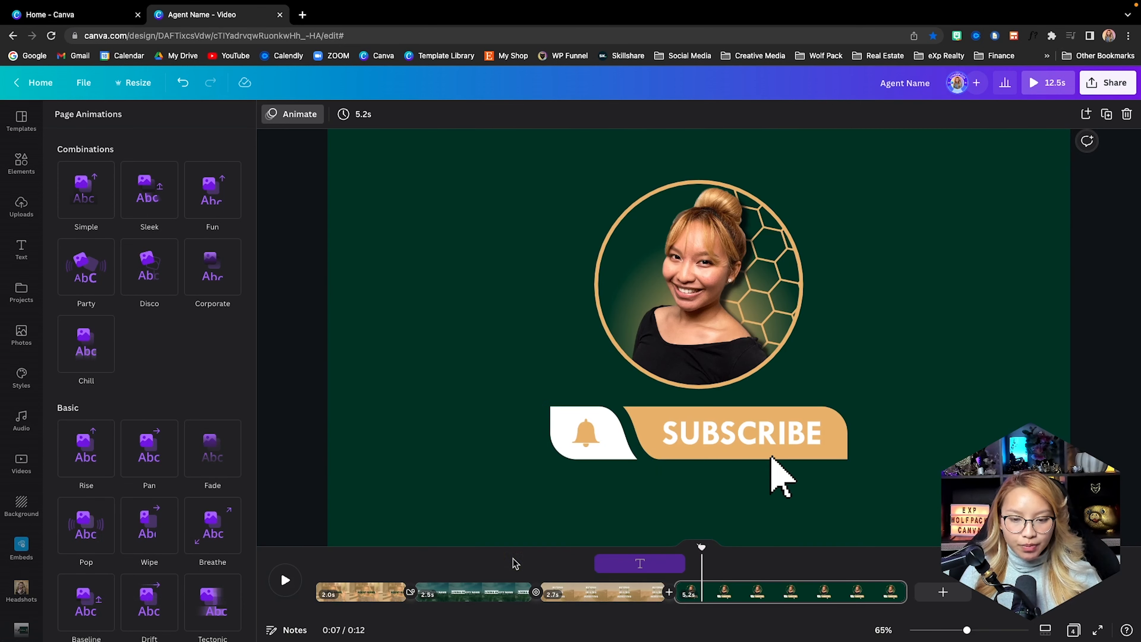
# - Add a Color Wipe transition between the BUYING/SELLING/INVESTING page and the SUBSCRIBE page
pyautogui.click(670, 593)
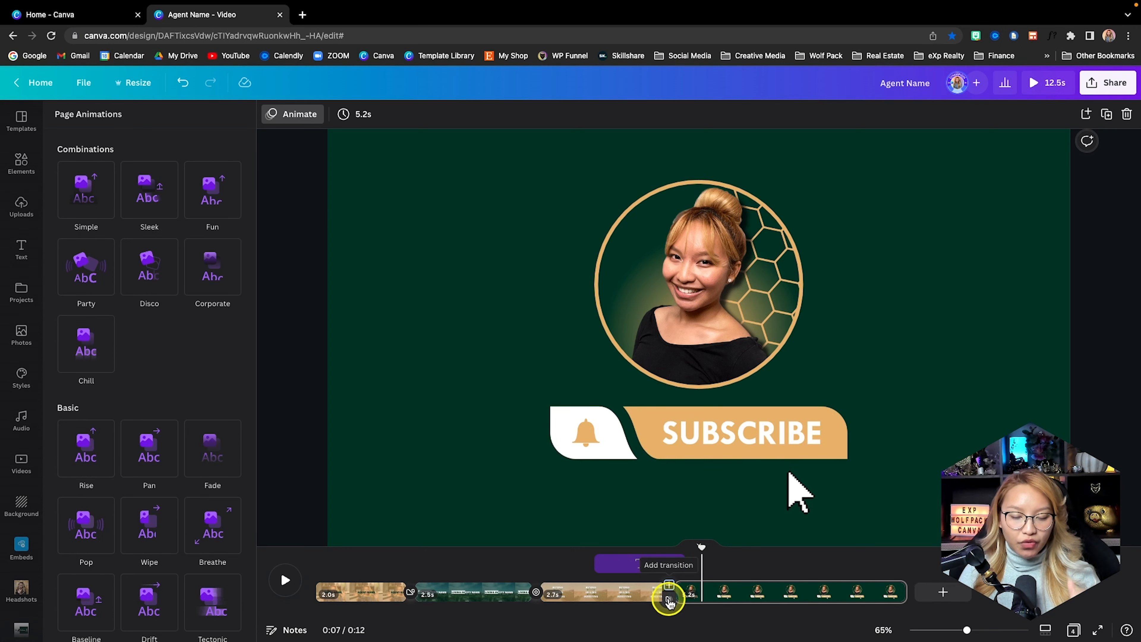
pyautogui.click(670, 598)
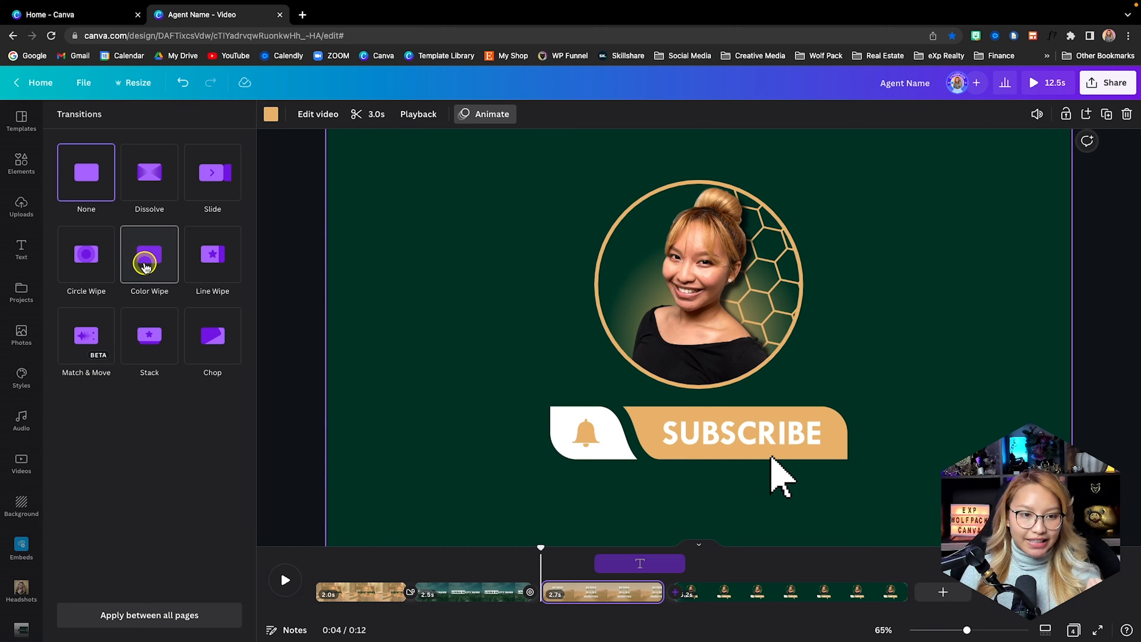
pyautogui.click(145, 266)
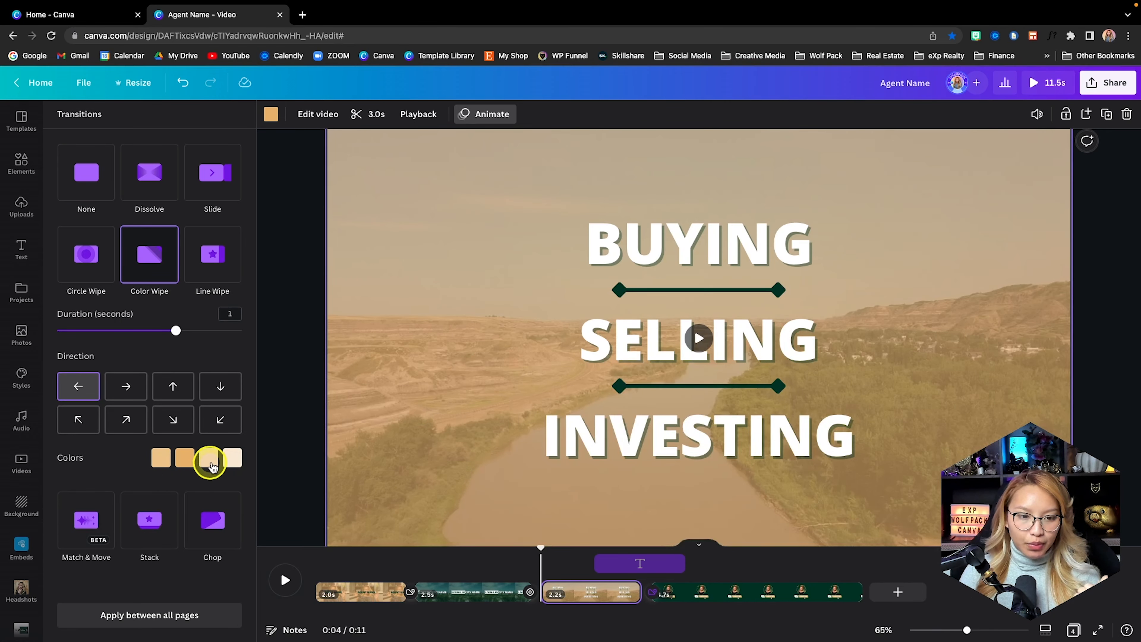
# - Set the Color Wipe's four colors to white, olive, orange and dark green in order, and make it wipe upward
pyautogui.click(230, 458)
pyautogui.click(219, 344)
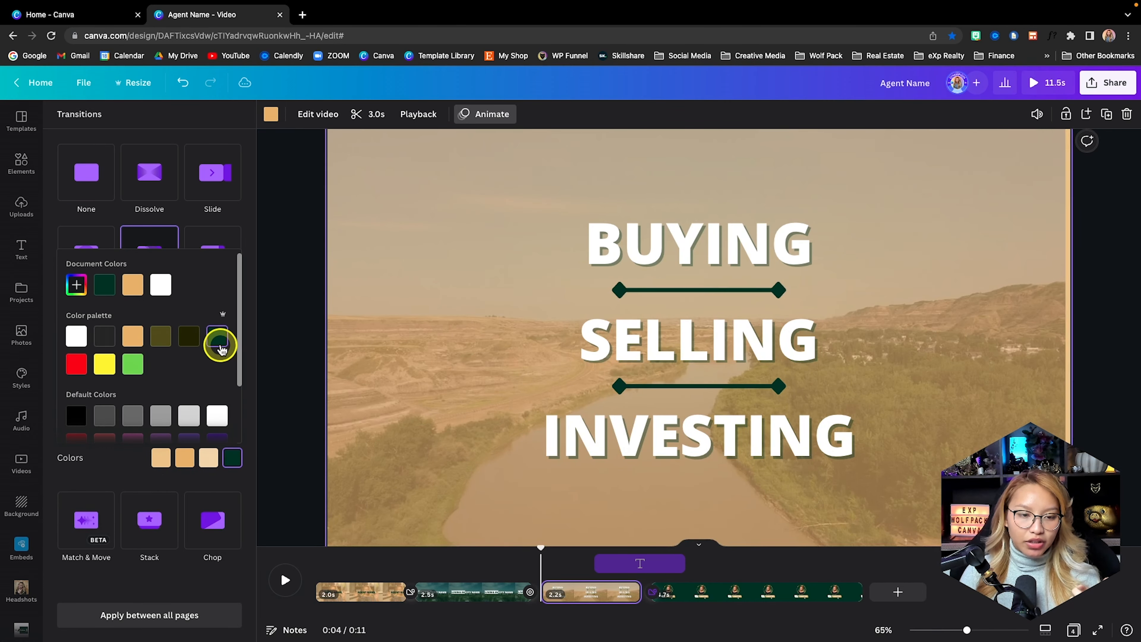
pyautogui.click(184, 458)
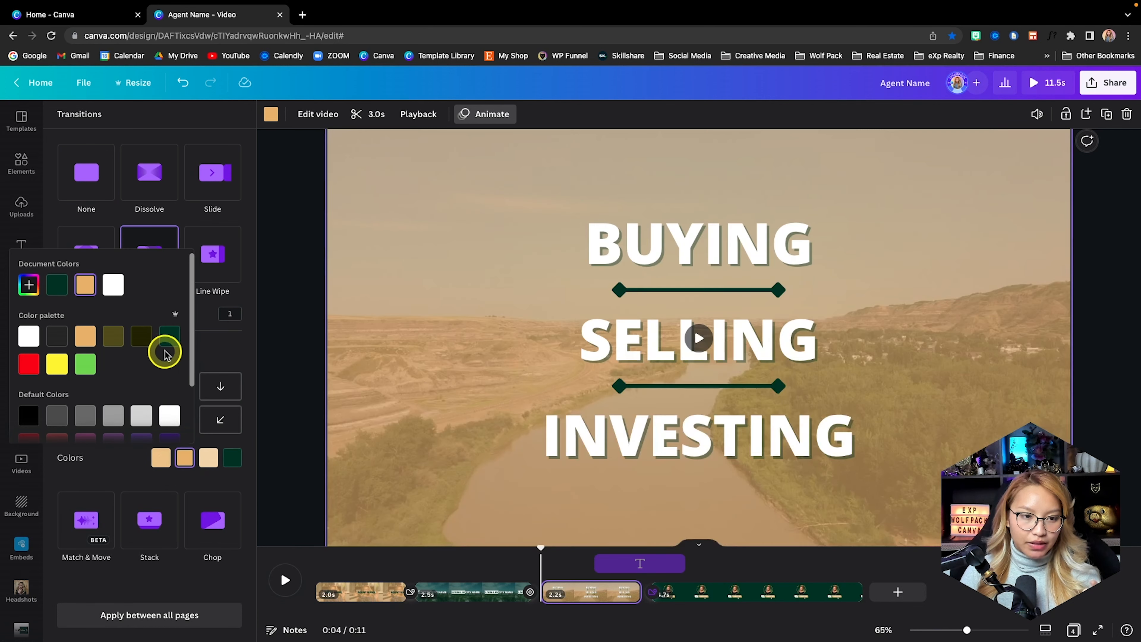
pyautogui.click(112, 337)
pyautogui.click(208, 457)
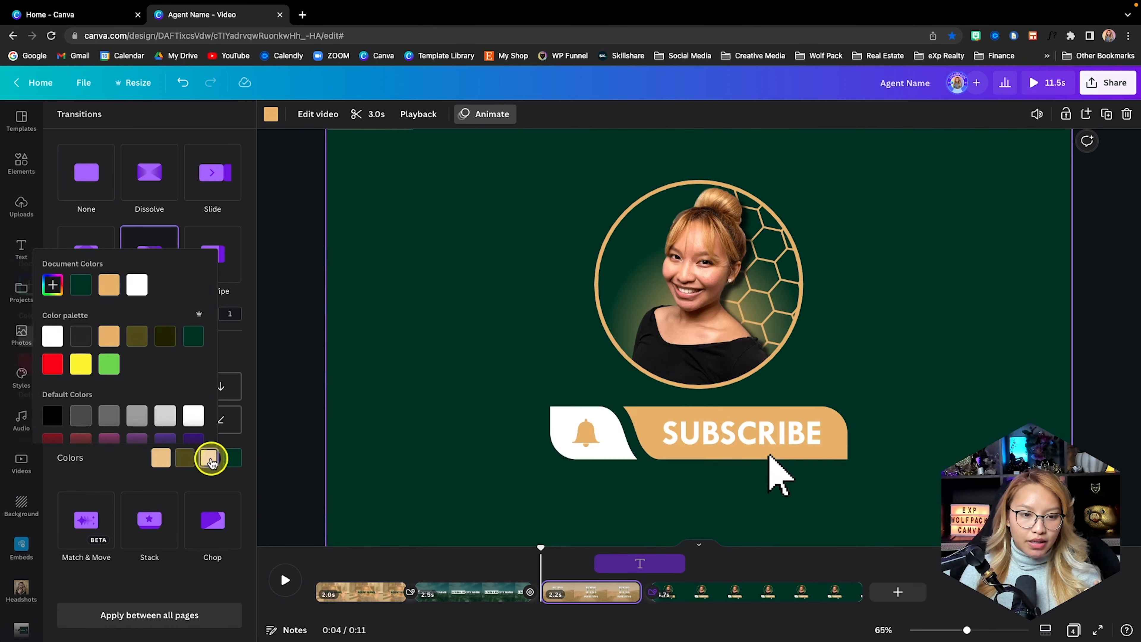
pyautogui.click(108, 342)
pyautogui.click(161, 457)
pyautogui.click(23, 343)
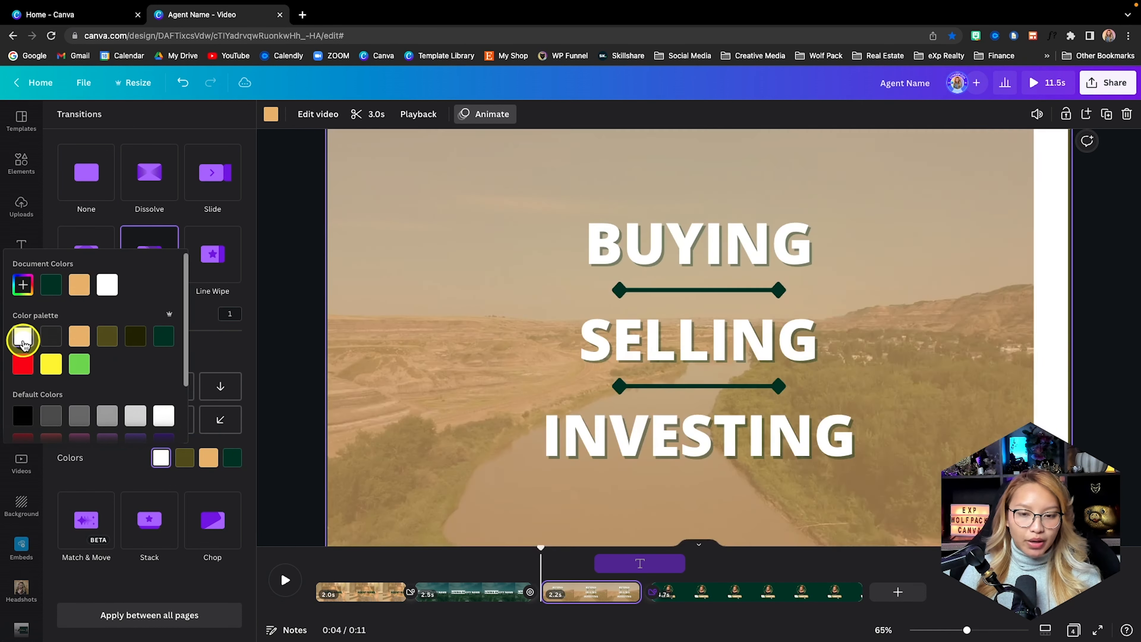
pyautogui.click(238, 351)
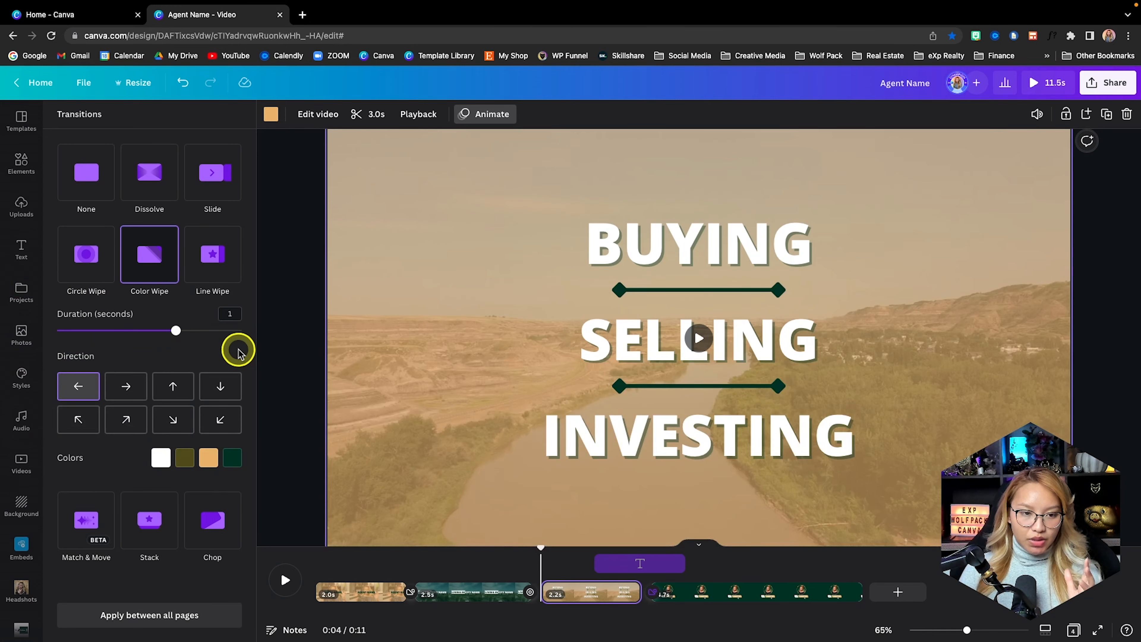
pyautogui.click(170, 385)
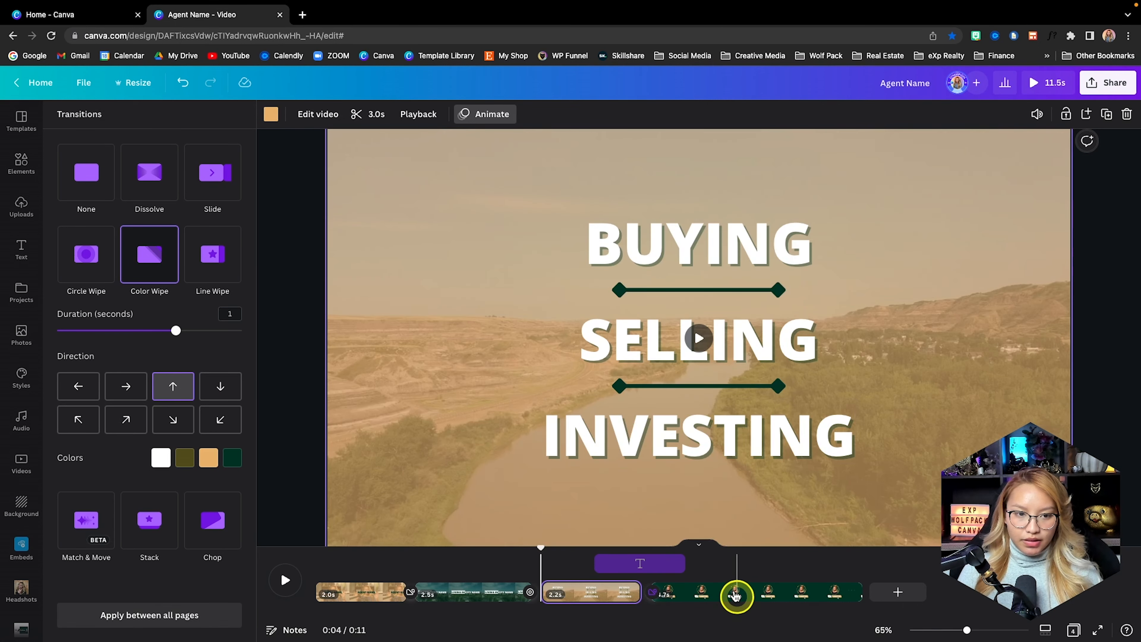
# - Shorten the SUBSCRIBE page to 2.0 seconds and play the whole video from the beginning
pyautogui.click(815, 591)
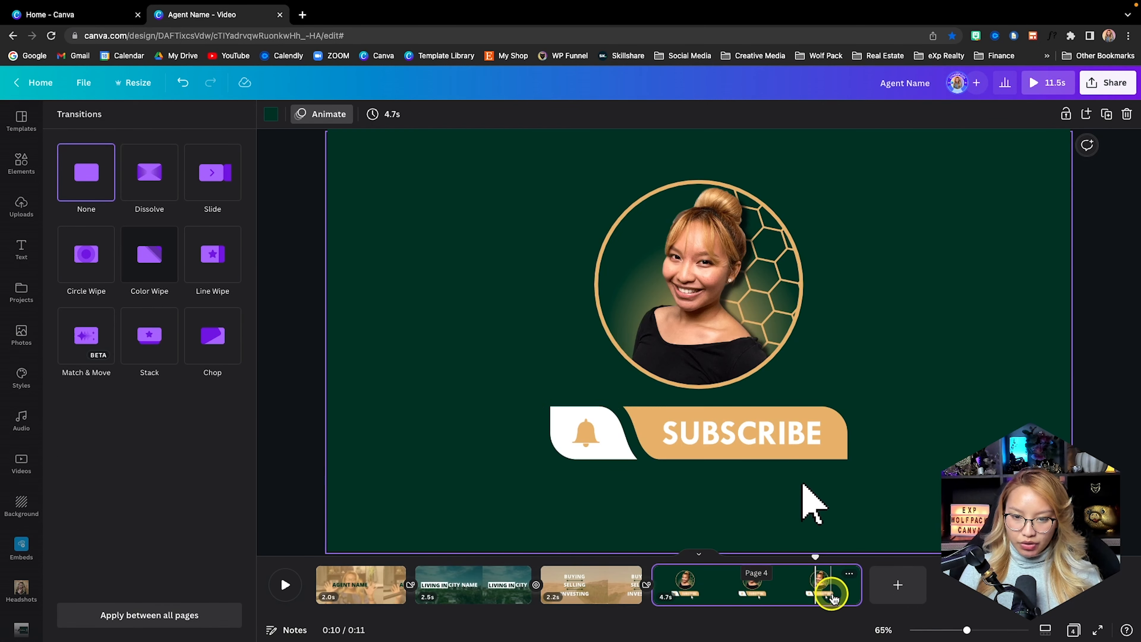
pyautogui.moveTo(855, 589); pyautogui.dragTo(737, 594)
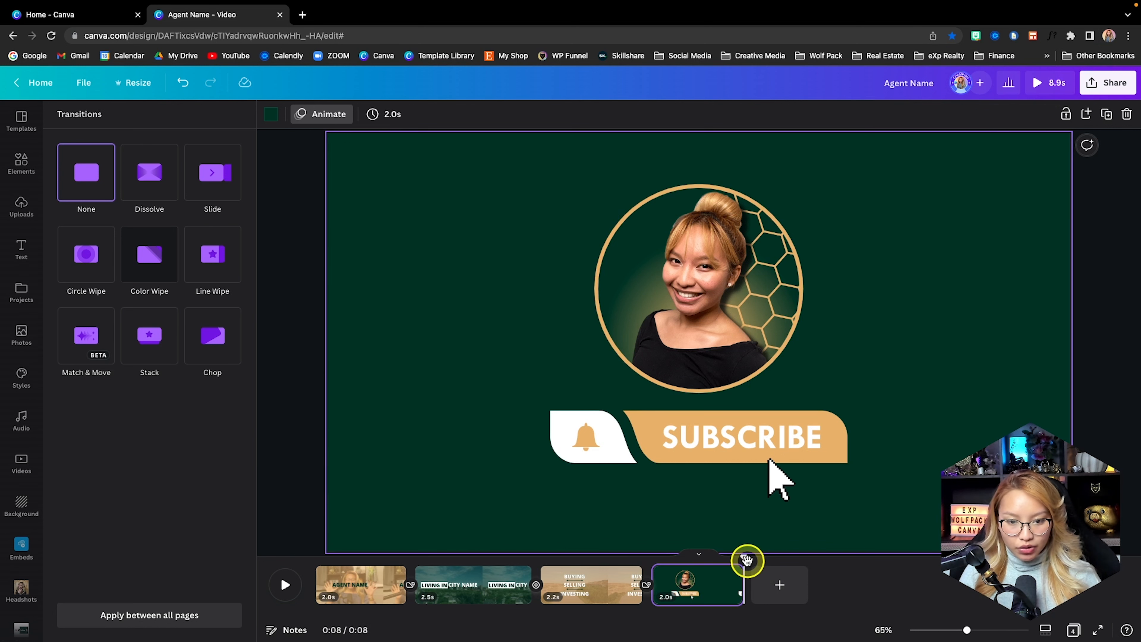
pyautogui.moveTo(746, 561); pyautogui.dragTo(280, 564)
pyautogui.click(287, 586)
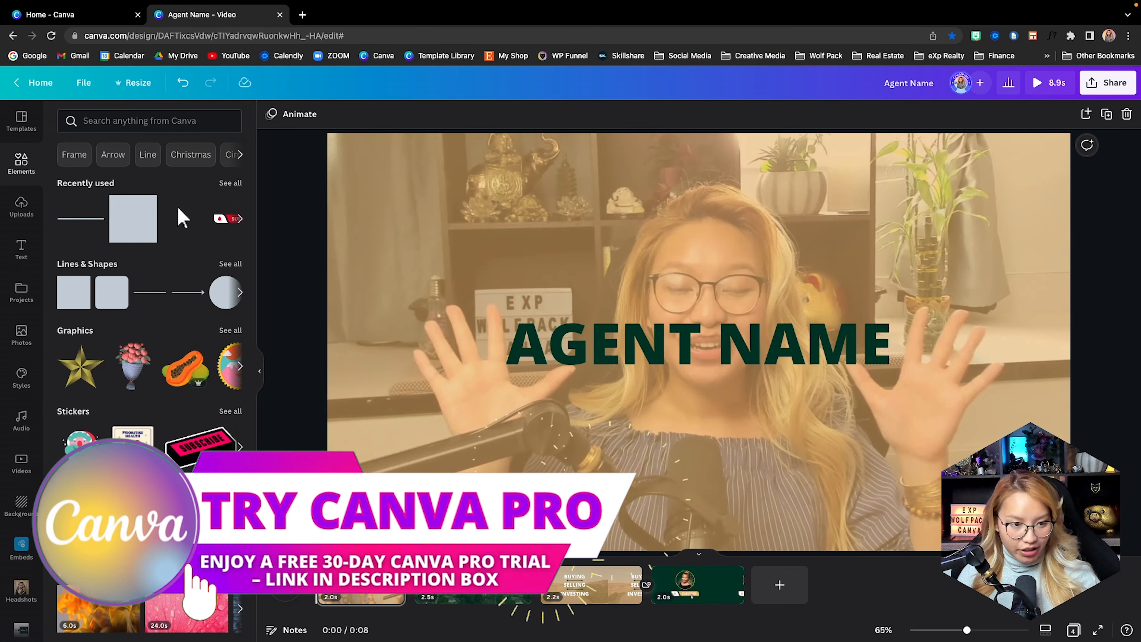
# - Browse the audio library's music categories for a background track to use in the intro
pyautogui.scroll(-3, 23, 490)
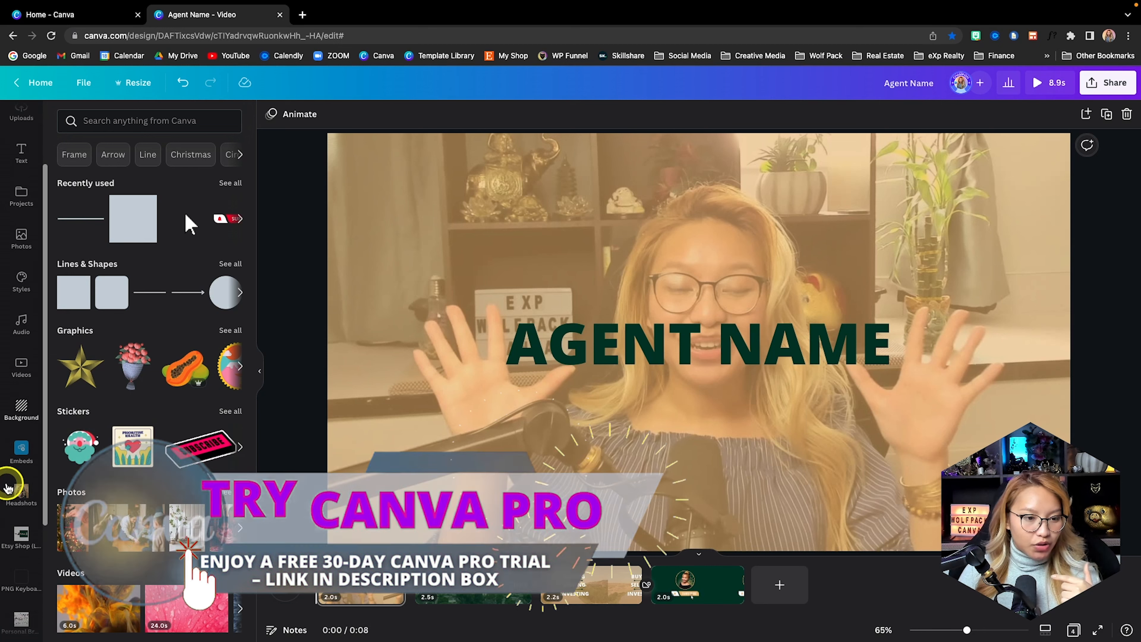
pyautogui.scroll(3, 8, 488)
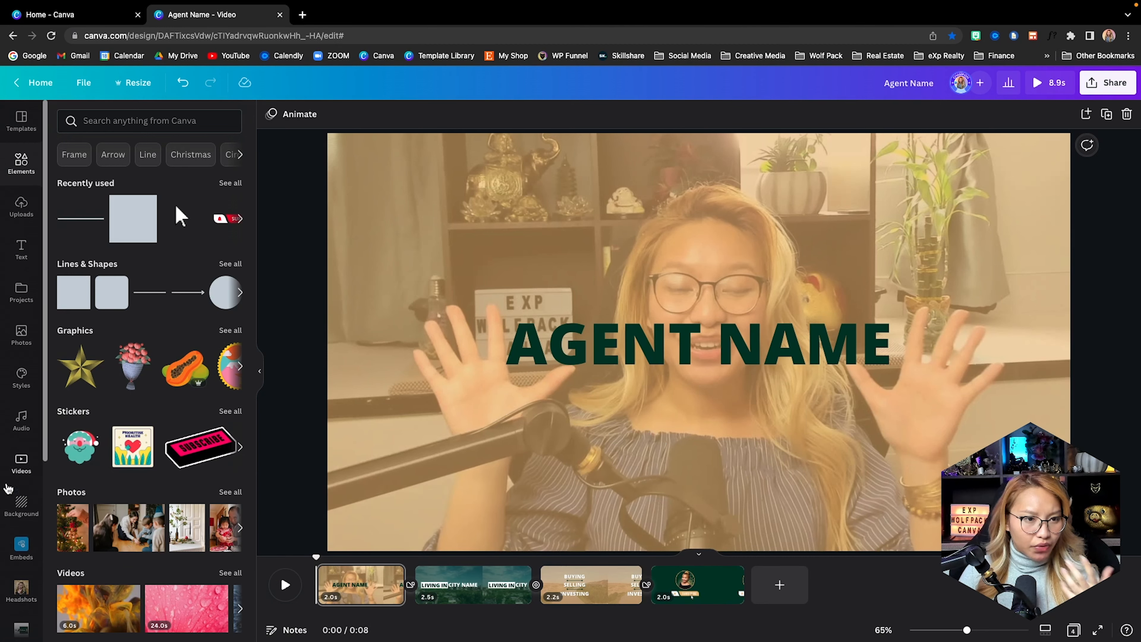
pyautogui.click(22, 419)
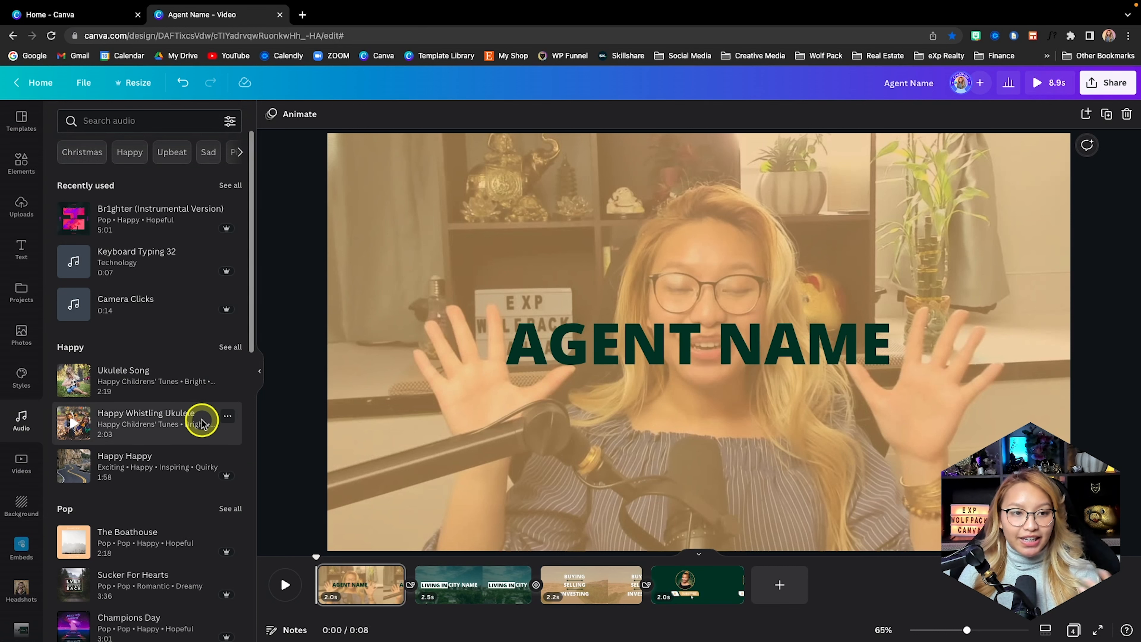
pyautogui.scroll(-12, 201, 422)
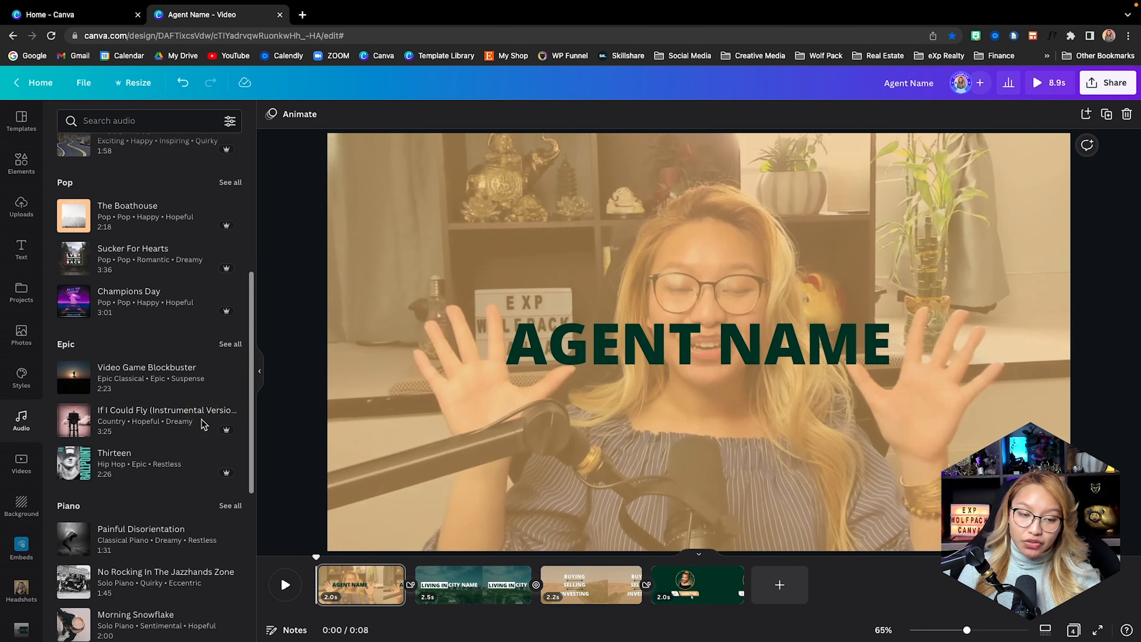
pyautogui.scroll(-2, 203, 424)
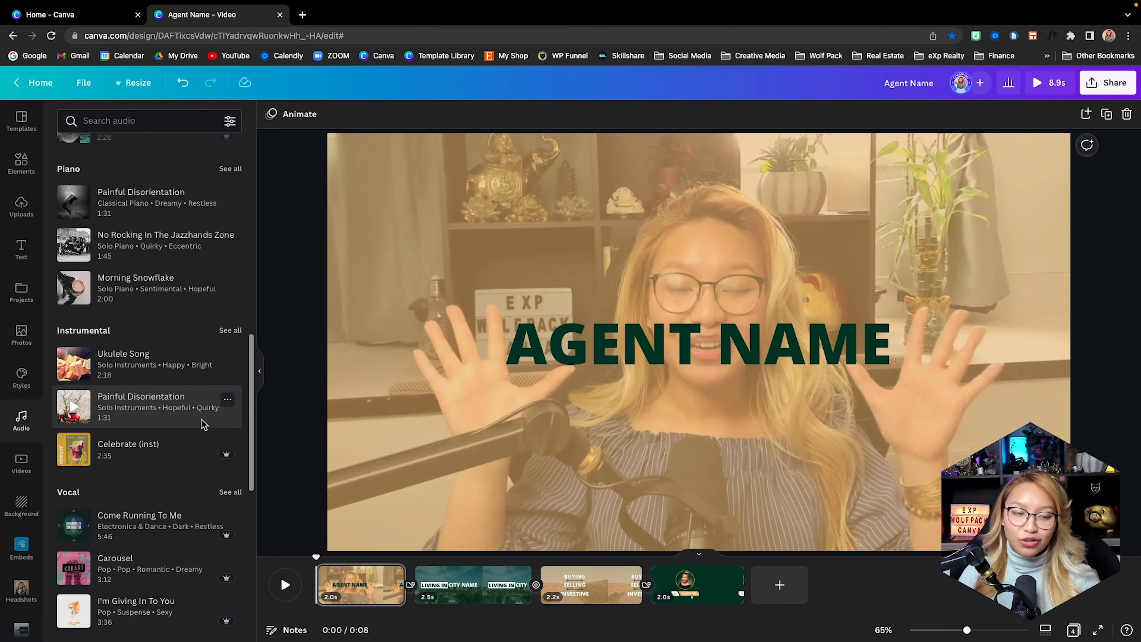
pyautogui.scroll(-10, 203, 424)
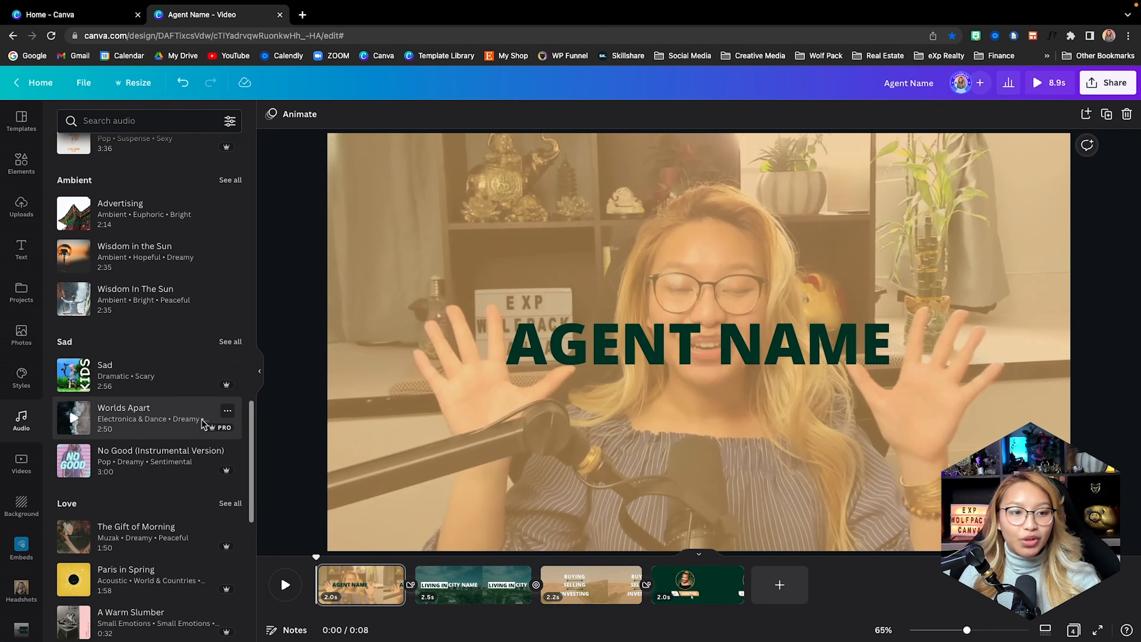
pyautogui.scroll(-3, 203, 424)
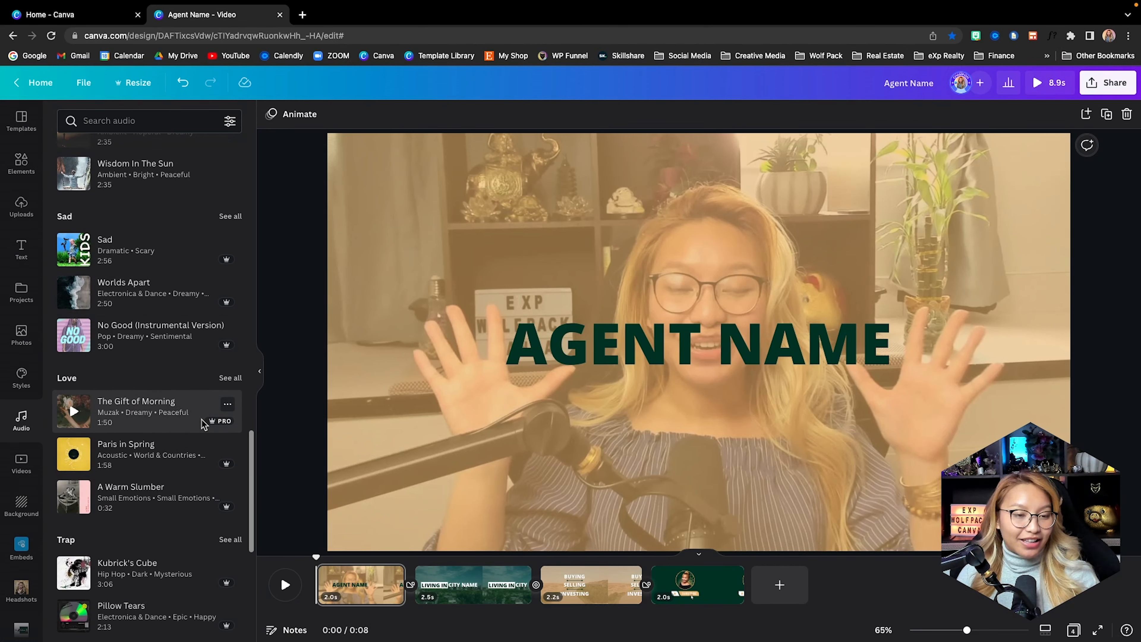
pyautogui.scroll(-7, 203, 424)
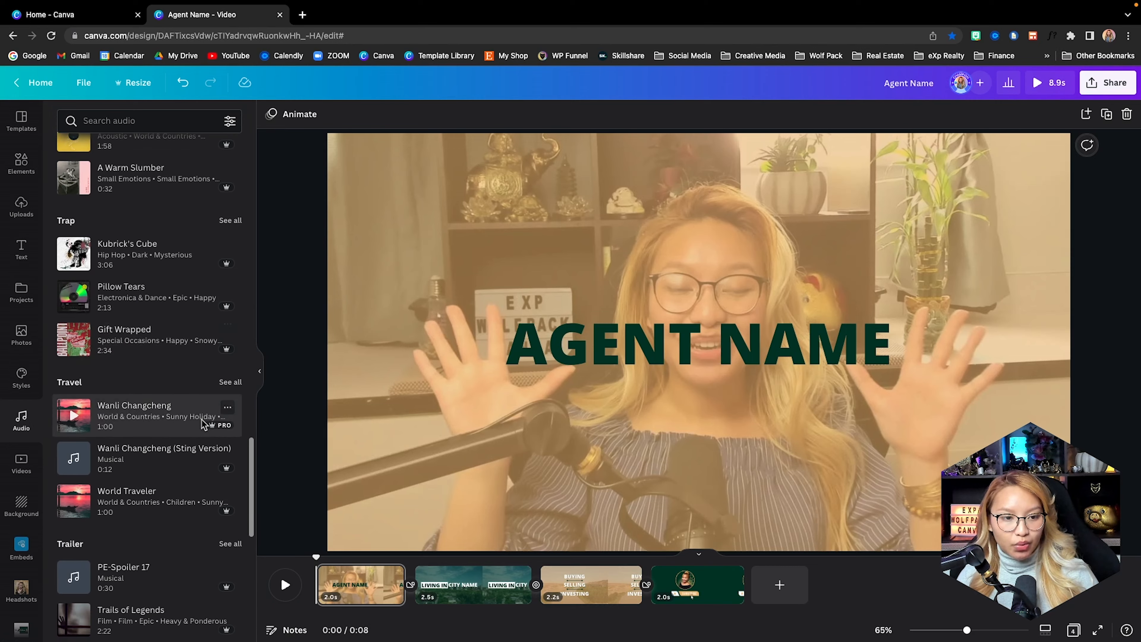
pyautogui.scroll(20, 203, 424)
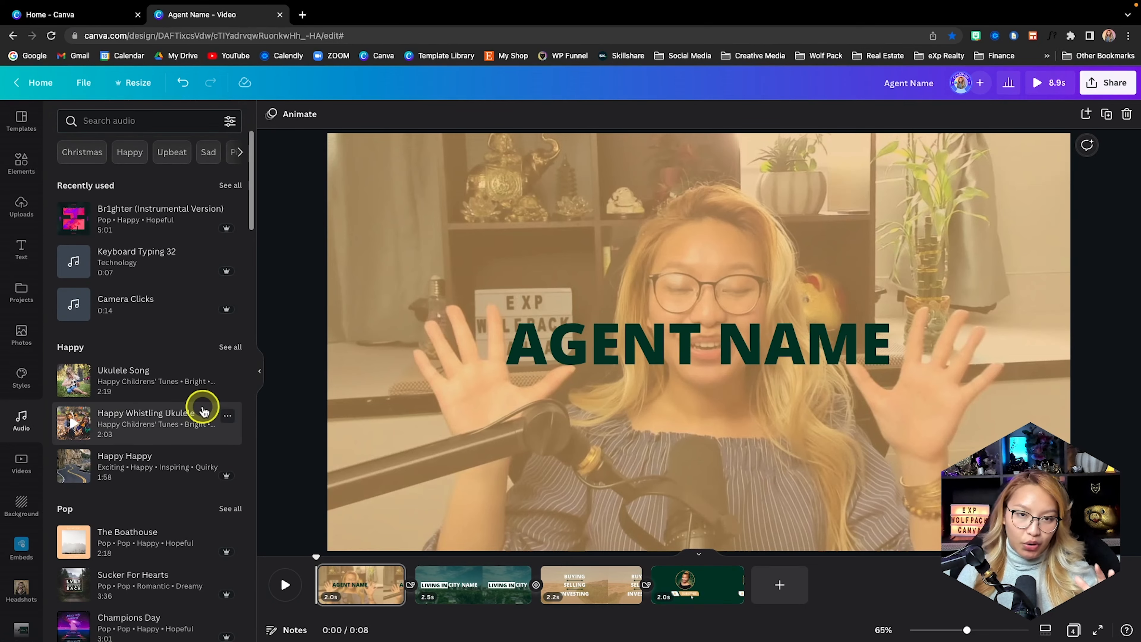
# - Add the Br1ghter (Instrumental Version) track as background music and play the video with it at a comfortable volume
pyautogui.click(133, 222)
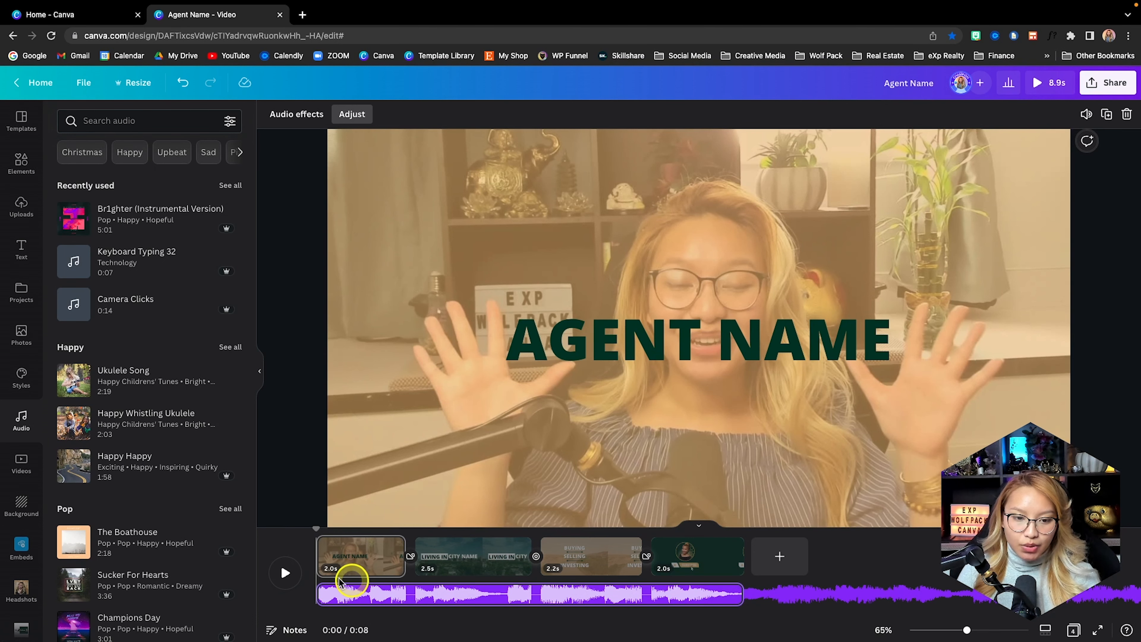
pyautogui.click(282, 577)
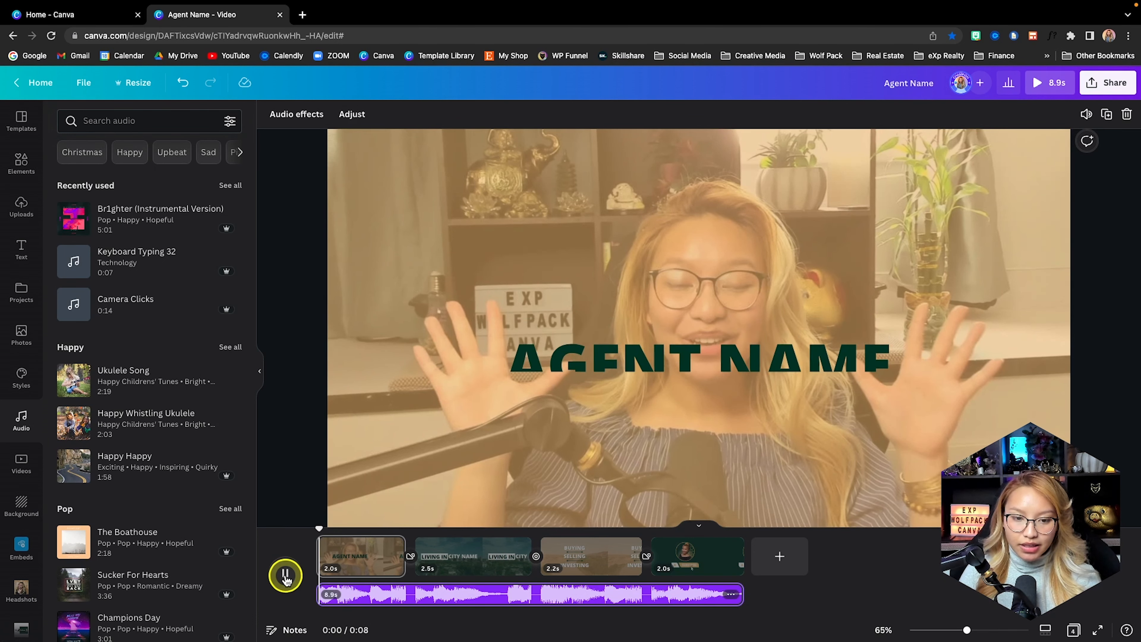
pyautogui.click(995, 234)
pyautogui.press('XF86AudioLowerVolume')
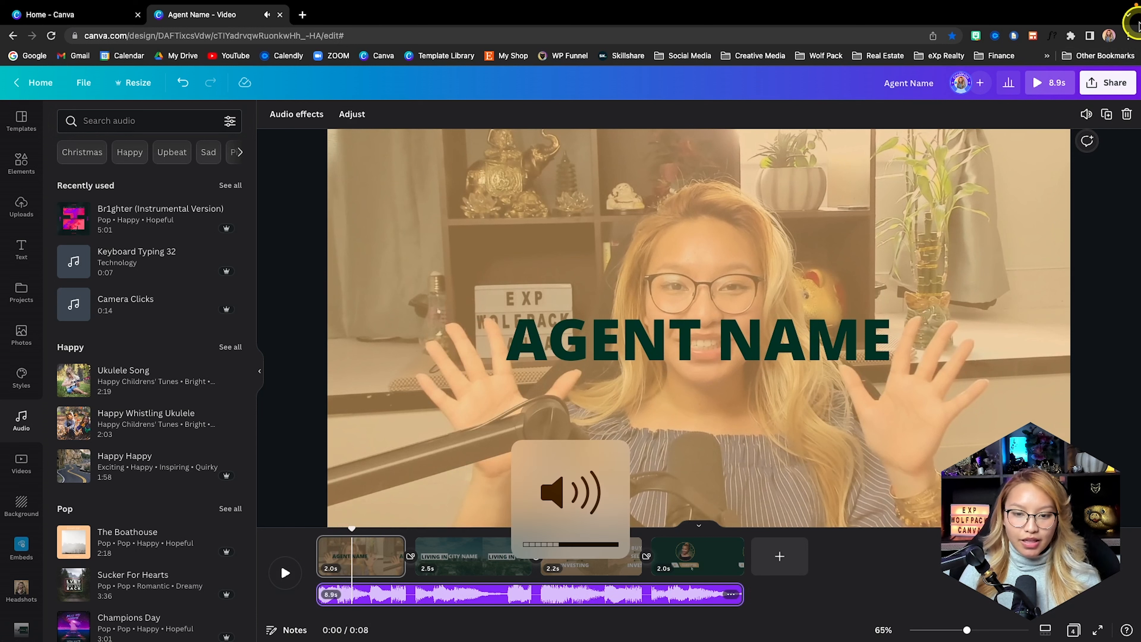
pyautogui.press('XF86AudioRaiseVolume')
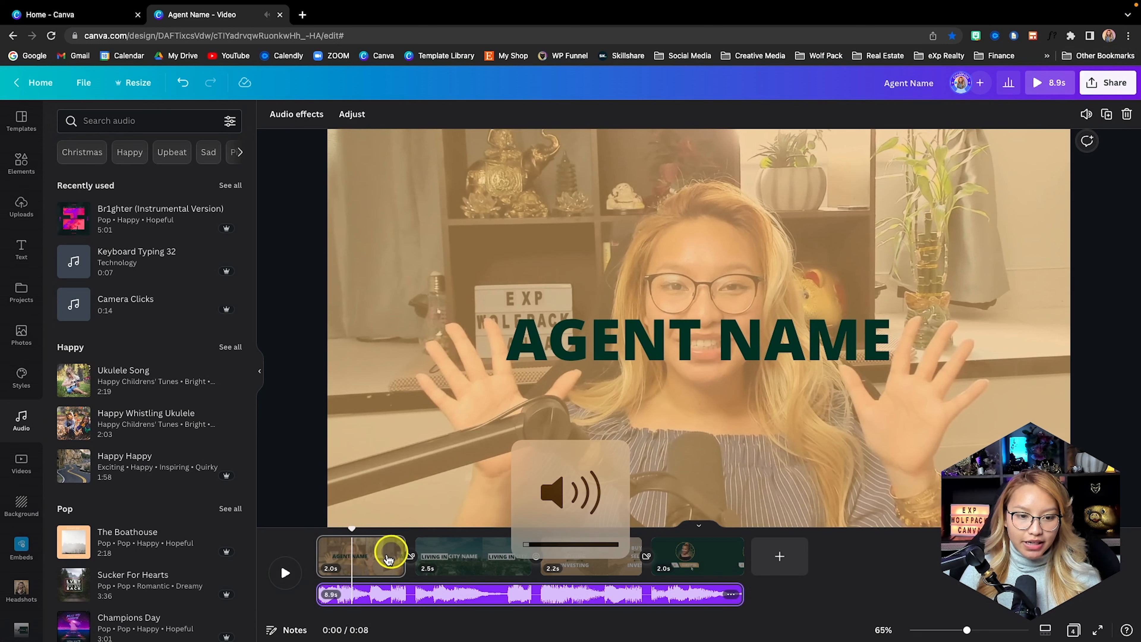
pyautogui.click(288, 572)
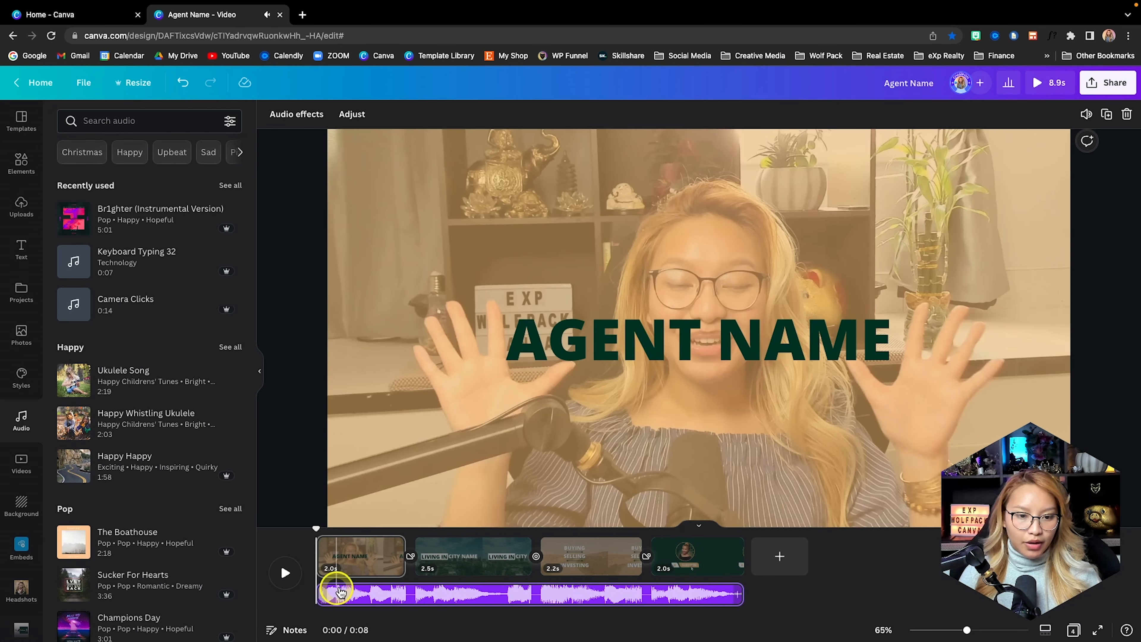
# - Adjust the music track so a later section of the song plays under the video, and play back the result
pyautogui.click(407, 600)
pyautogui.click(370, 594)
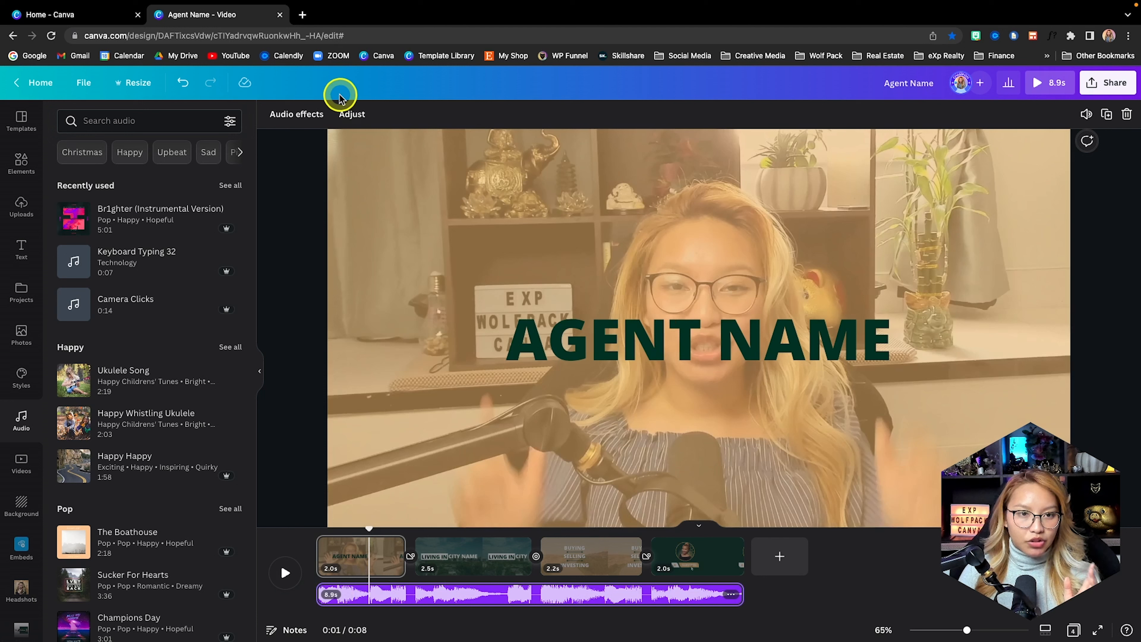
pyautogui.click(352, 114)
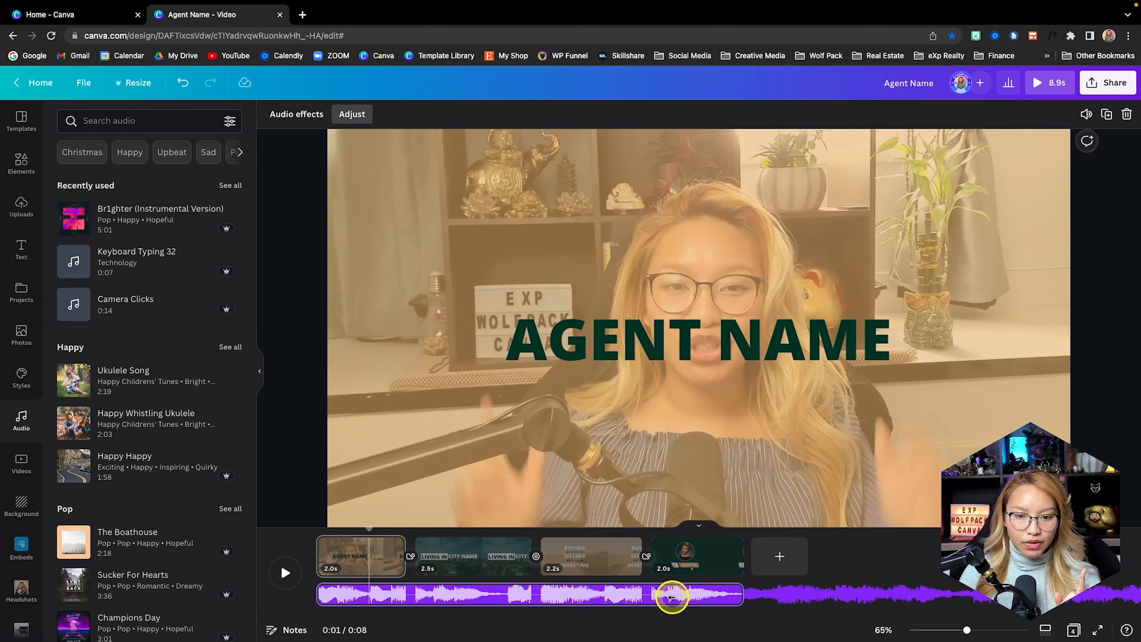
pyautogui.moveTo(673, 597); pyautogui.dragTo(481, 603)
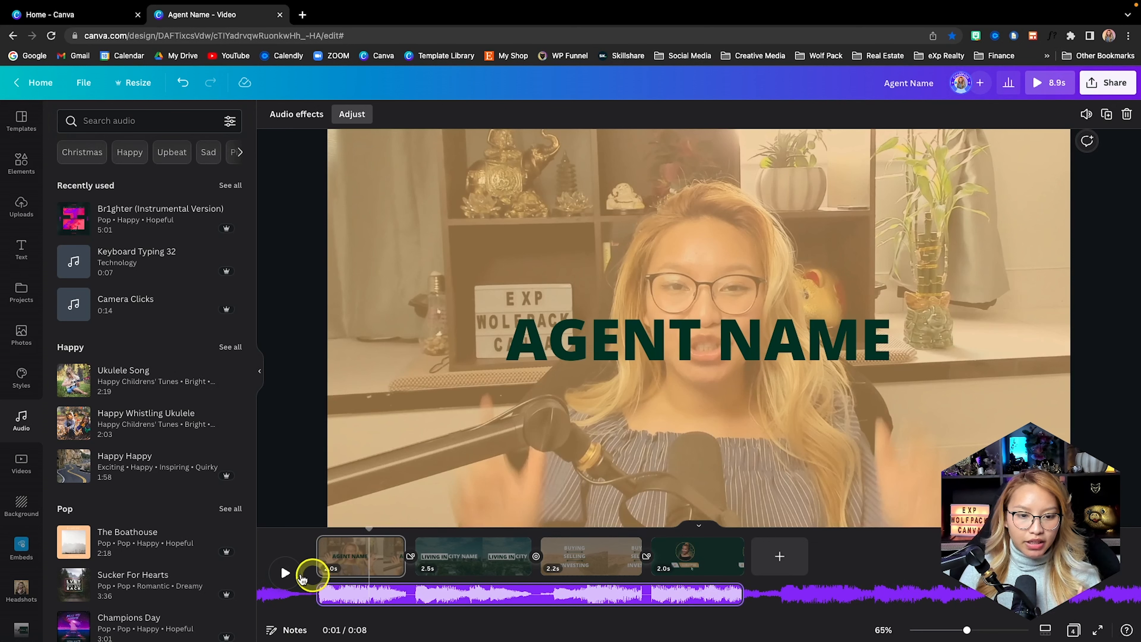
pyautogui.click(284, 574)
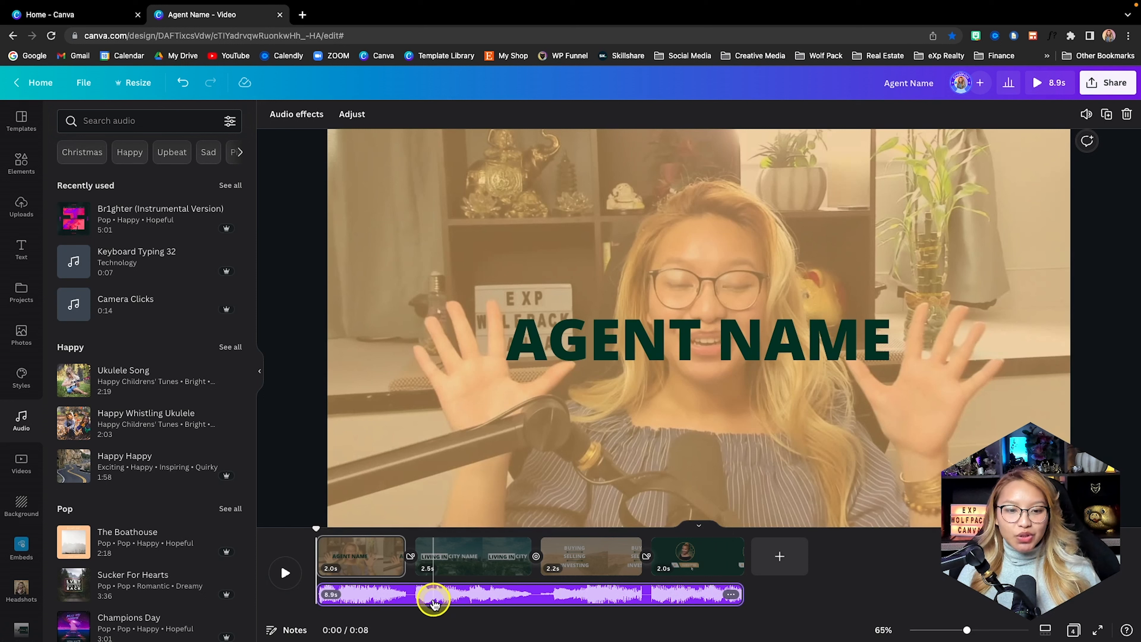
# - Set the music's fade in and fade out to 0.5 s and preview the whole video
pyautogui.click(296, 115)
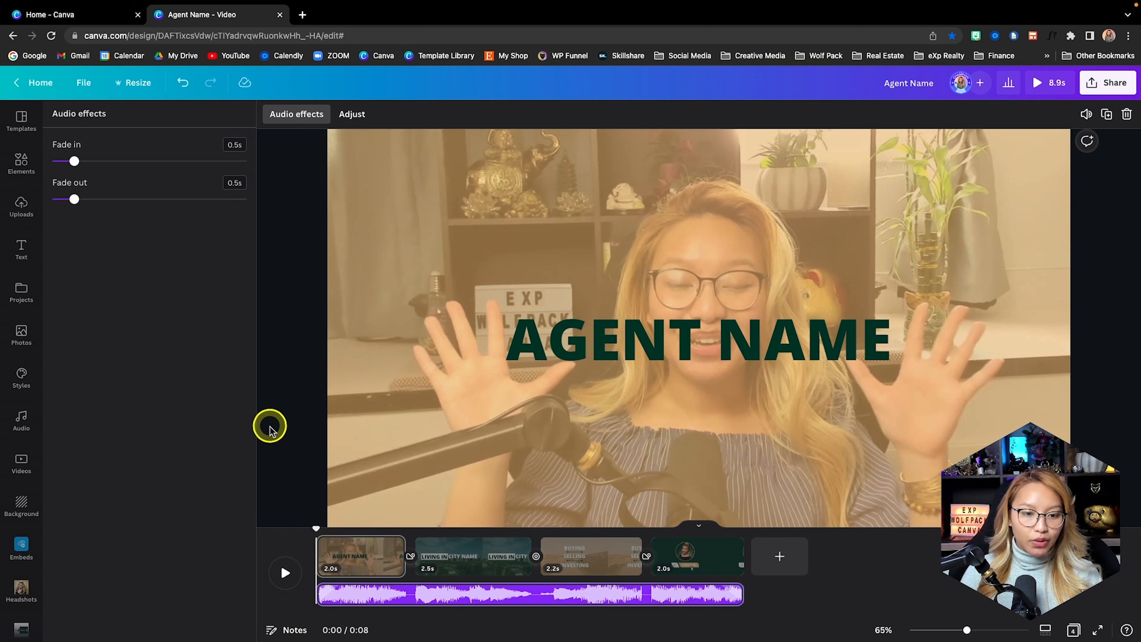
pyautogui.click(290, 580)
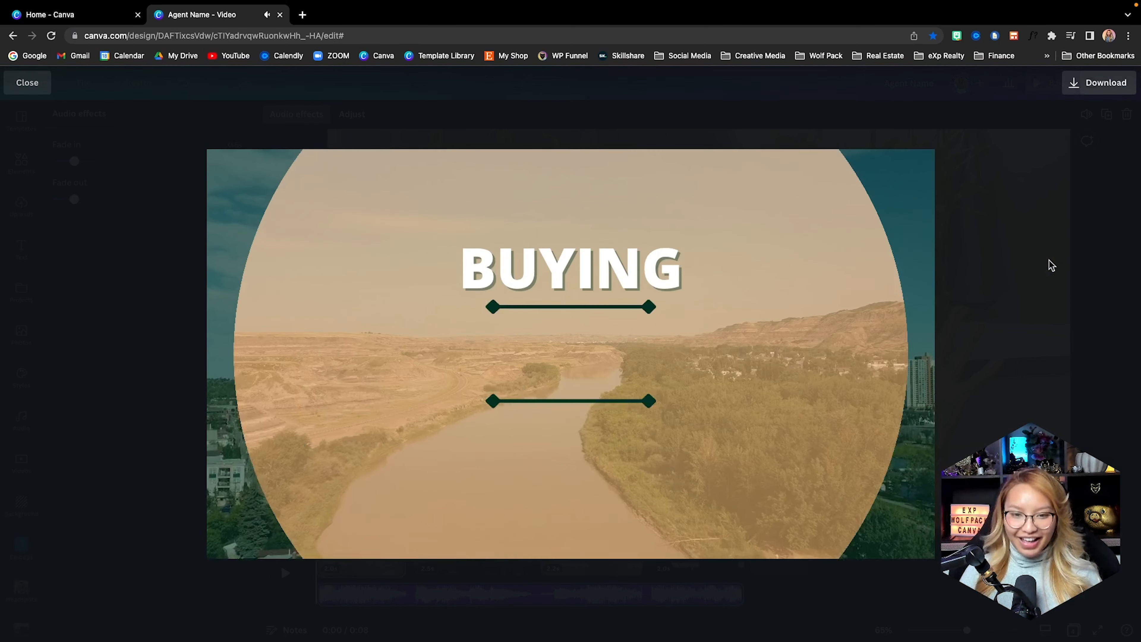
pyautogui.press('XF86AudioLowerVolume')
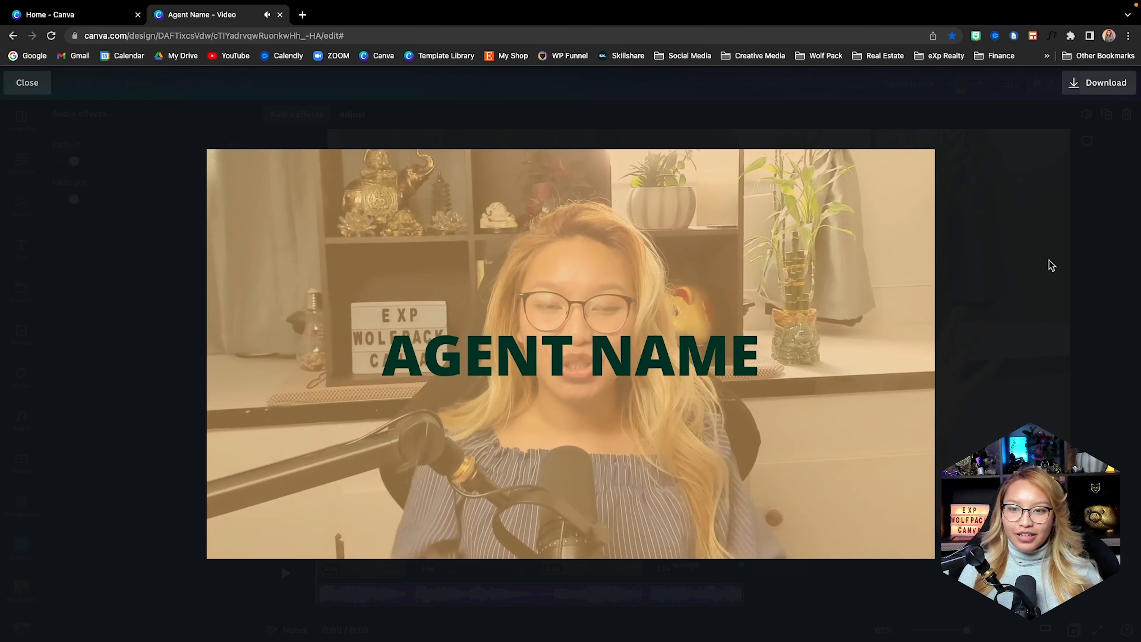
pyautogui.click(1048, 293)
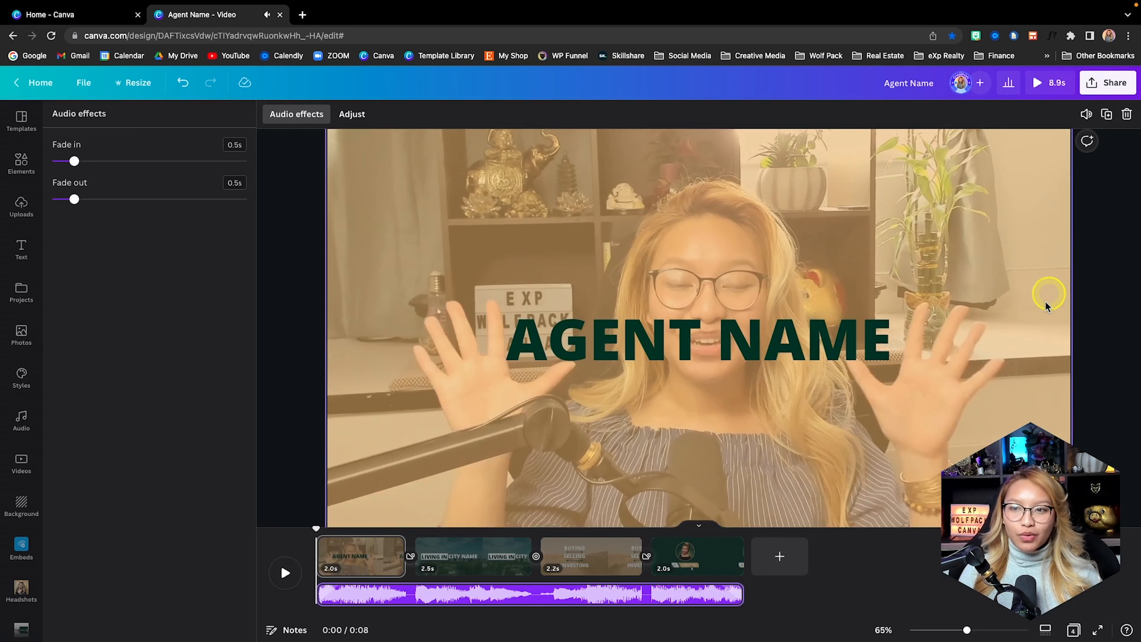
# - Download all four pages as an MP4 video, with the connected YouTube account used for music copyright clearance
pyautogui.click(1099, 87)
pyautogui.click(968, 368)
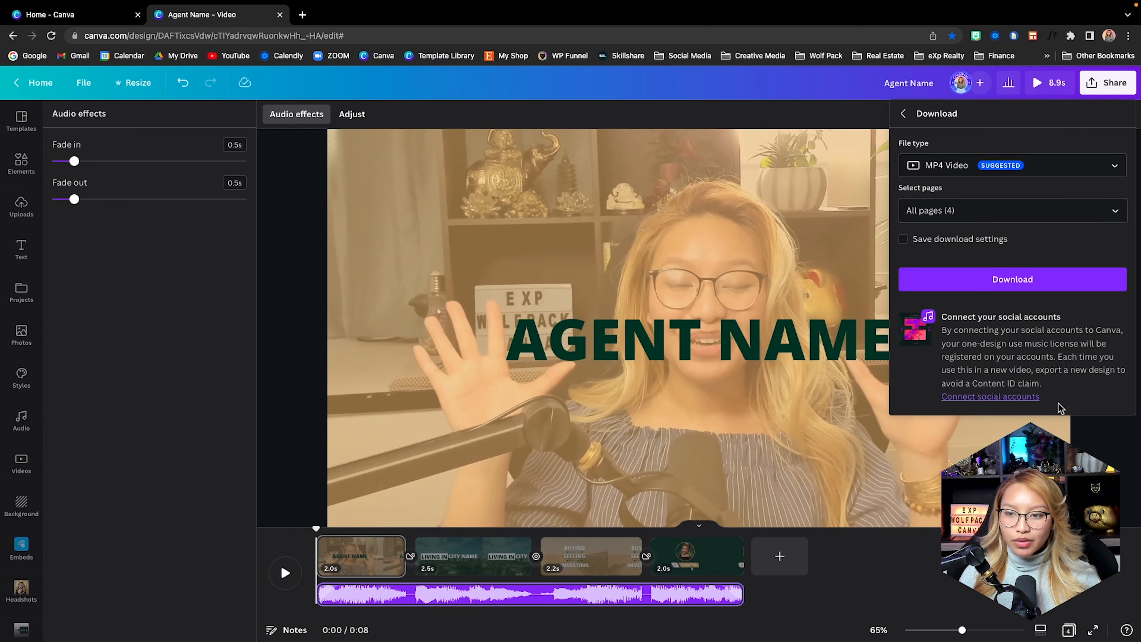
pyautogui.click(985, 399)
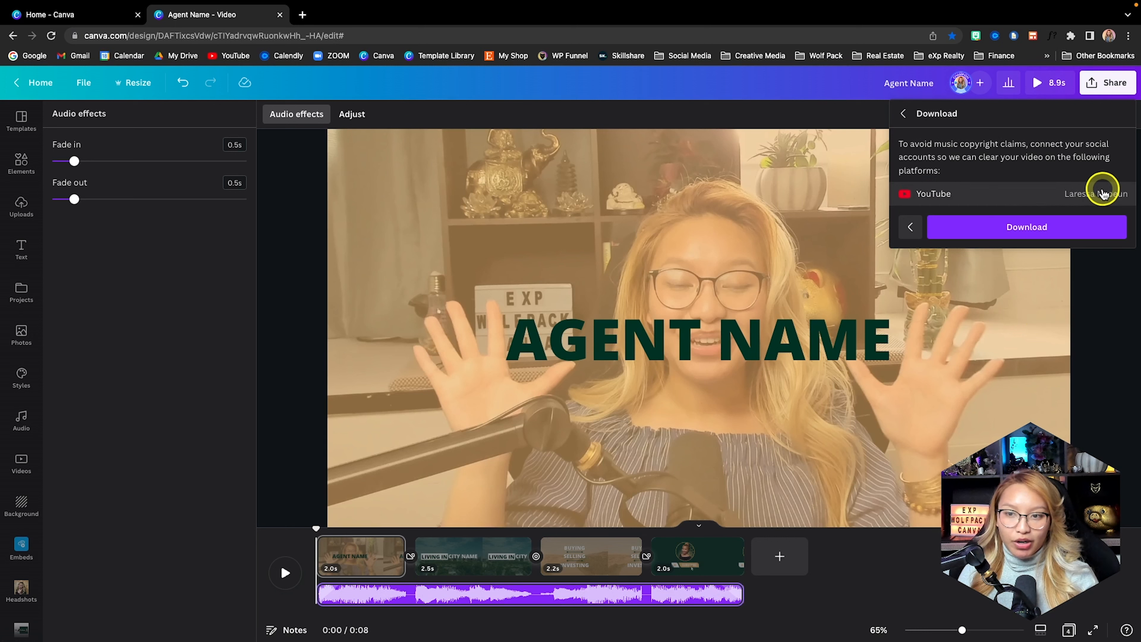
pyautogui.click(1041, 233)
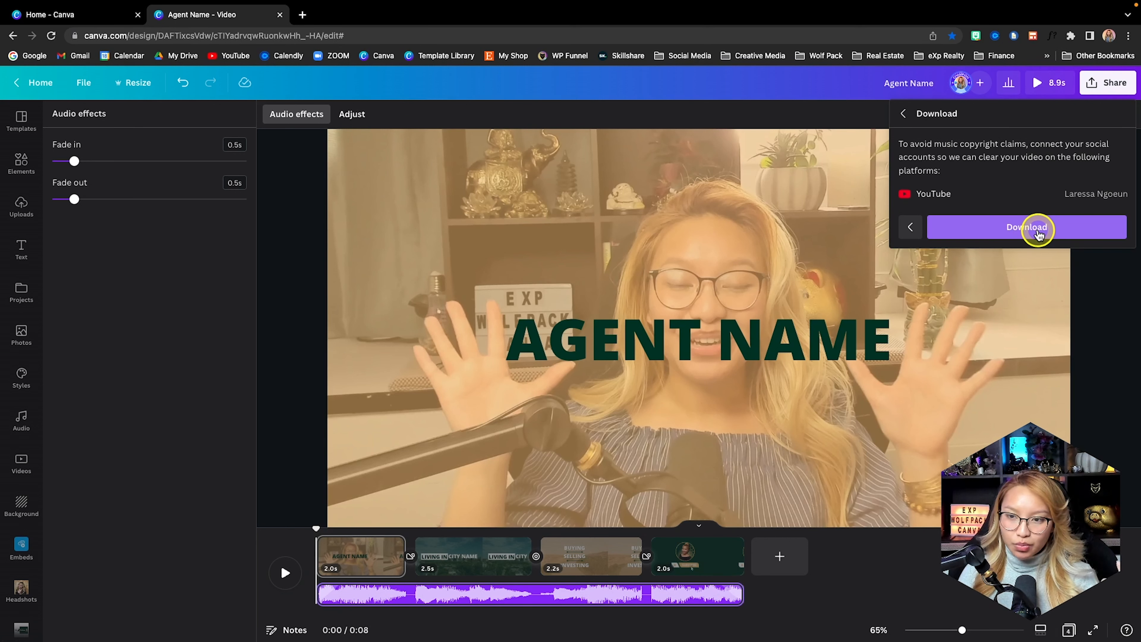